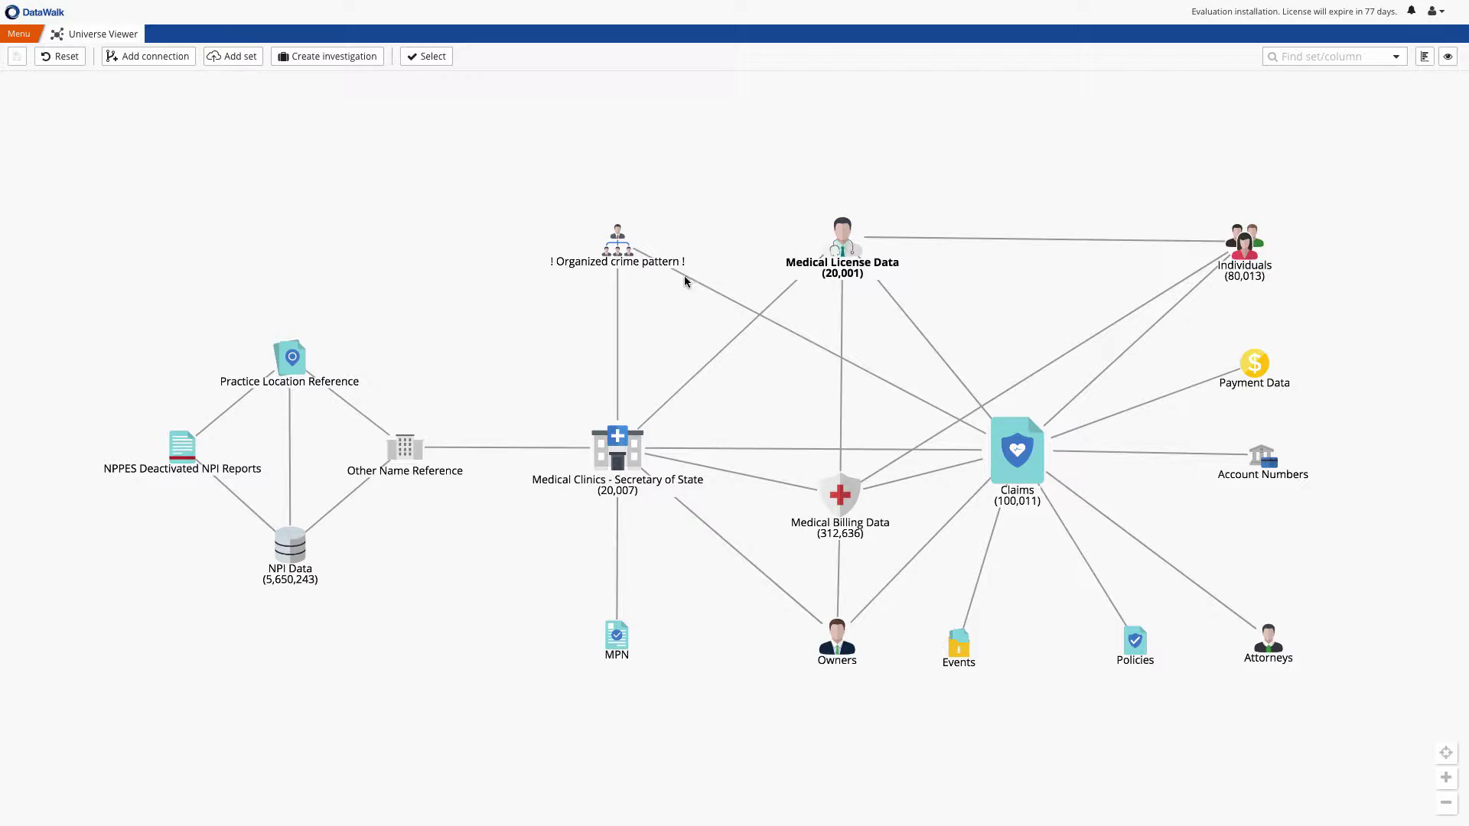
Browse the 1,523 MPN records in Table view, then close the MPN tab
right_click(620, 440)
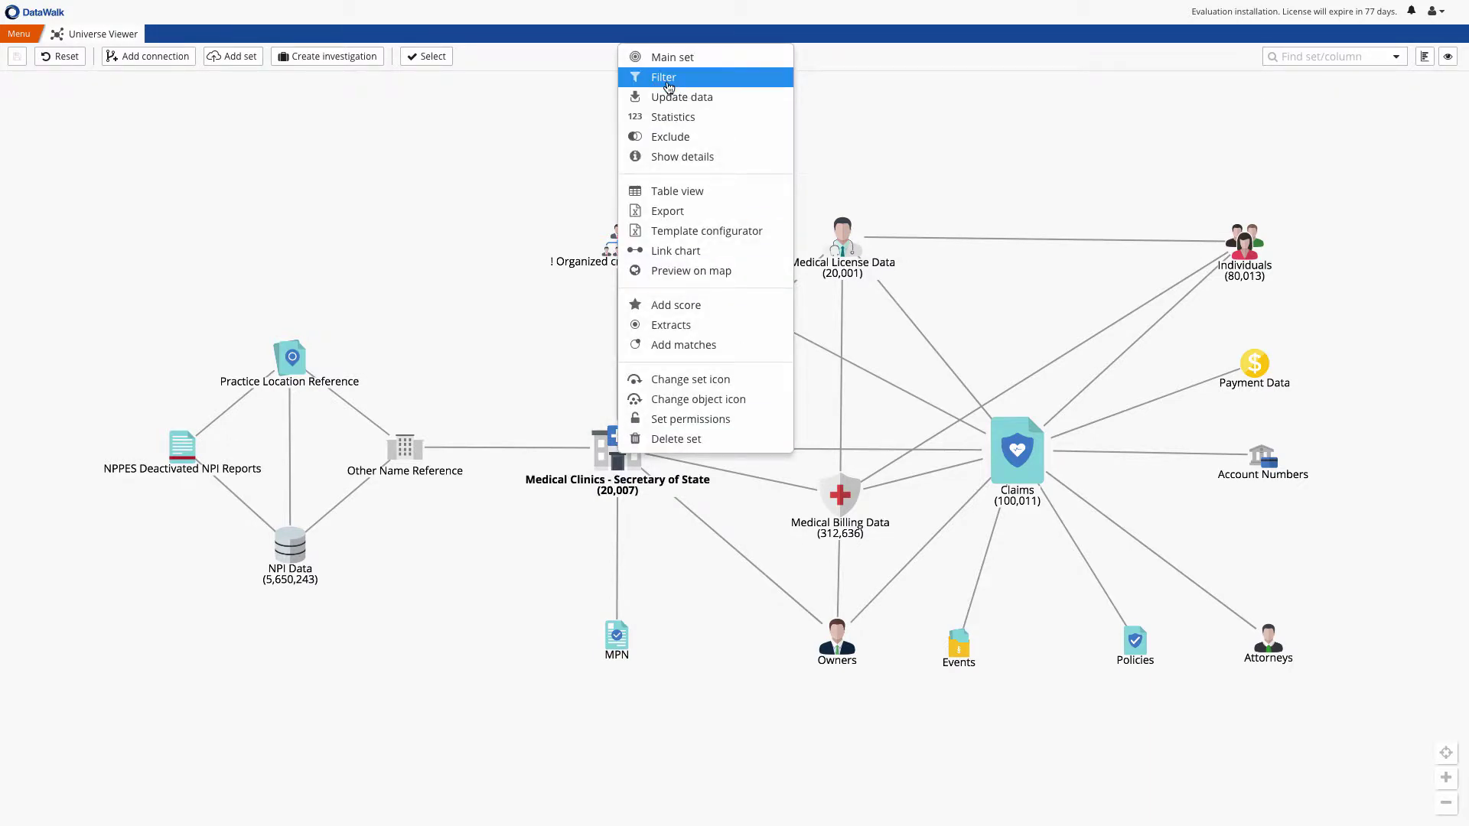
click(545, 146)
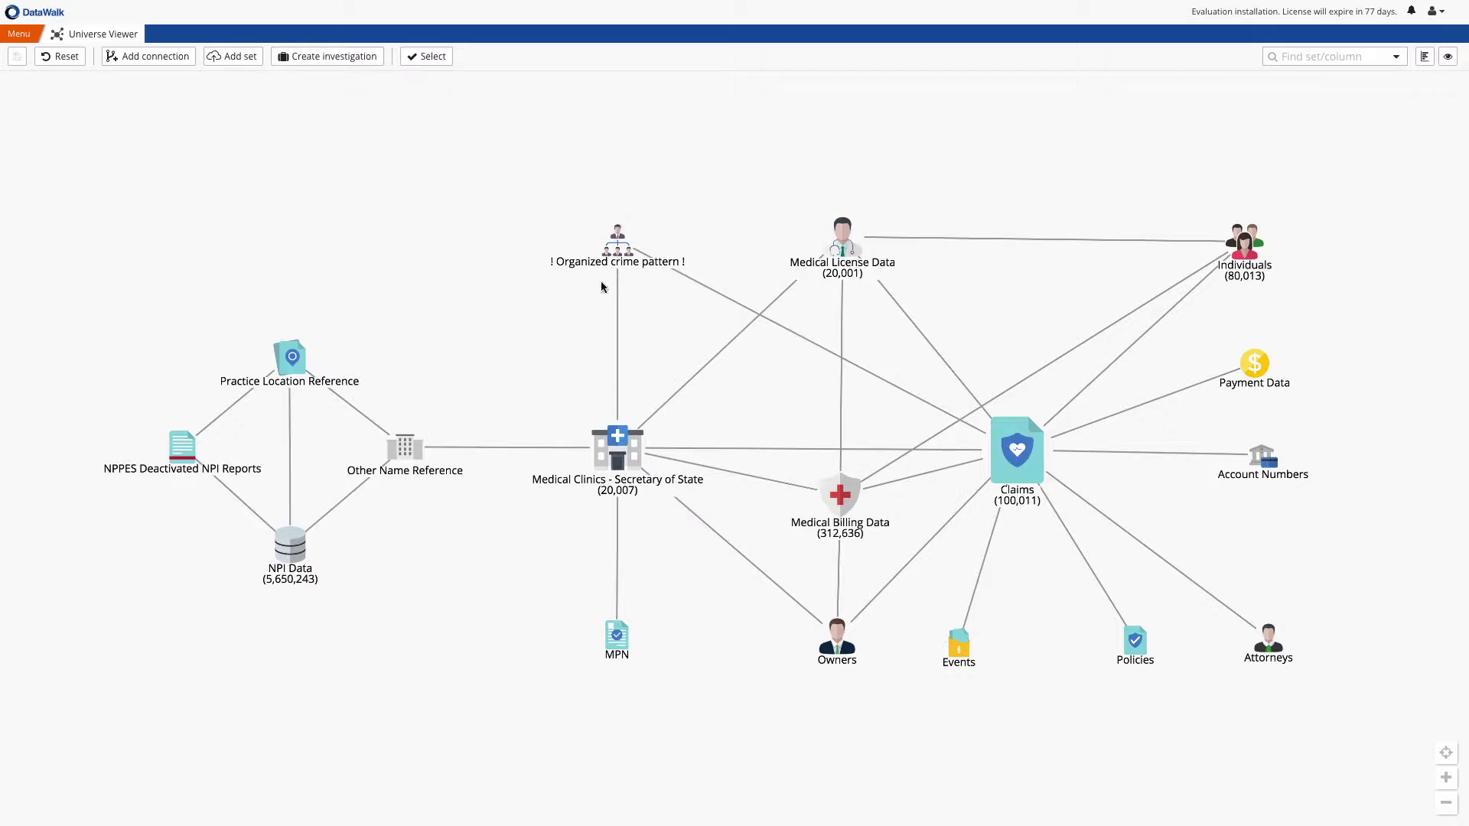
right_click(616, 638)
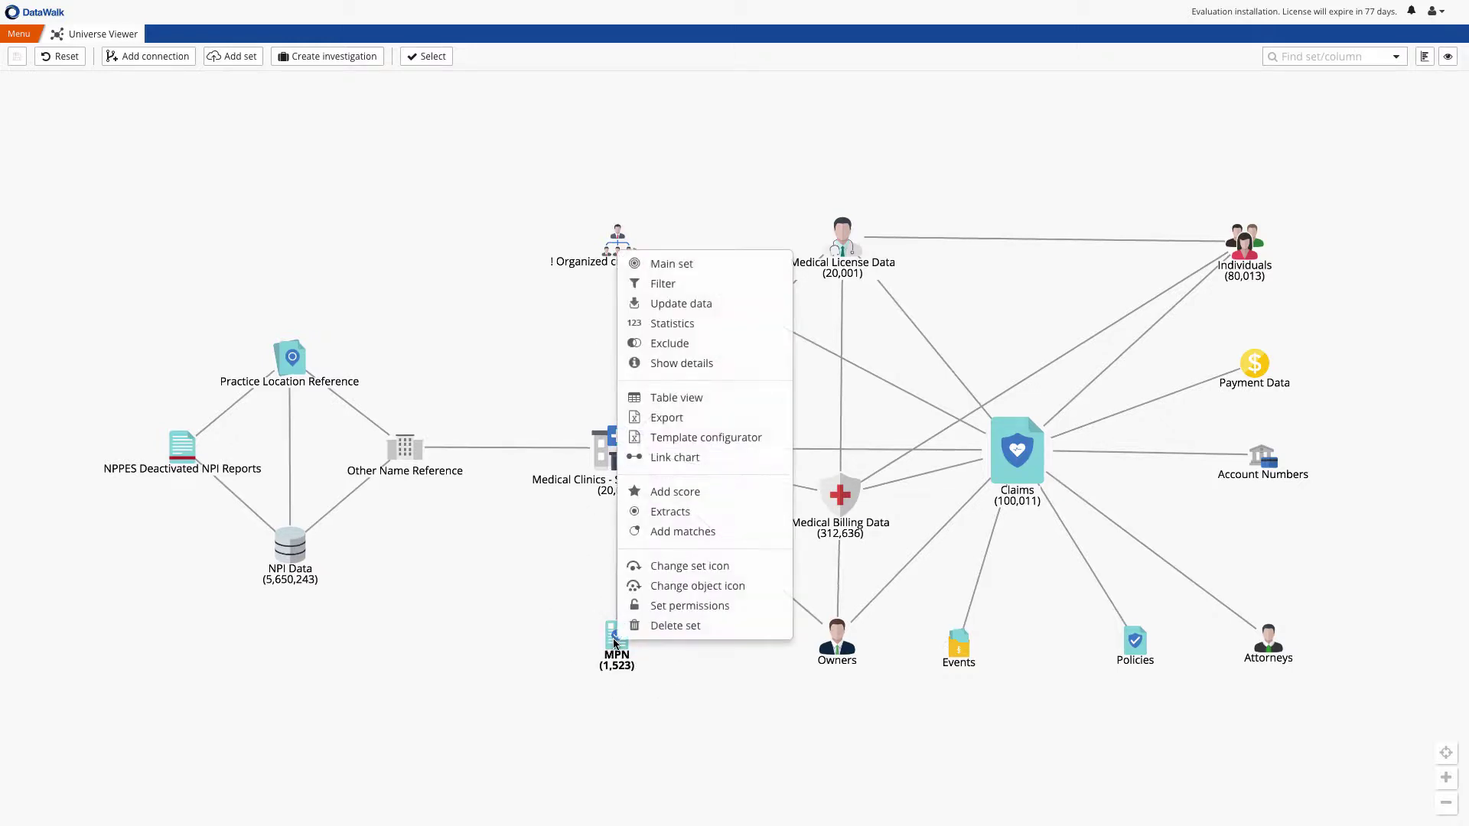
click(676, 397)
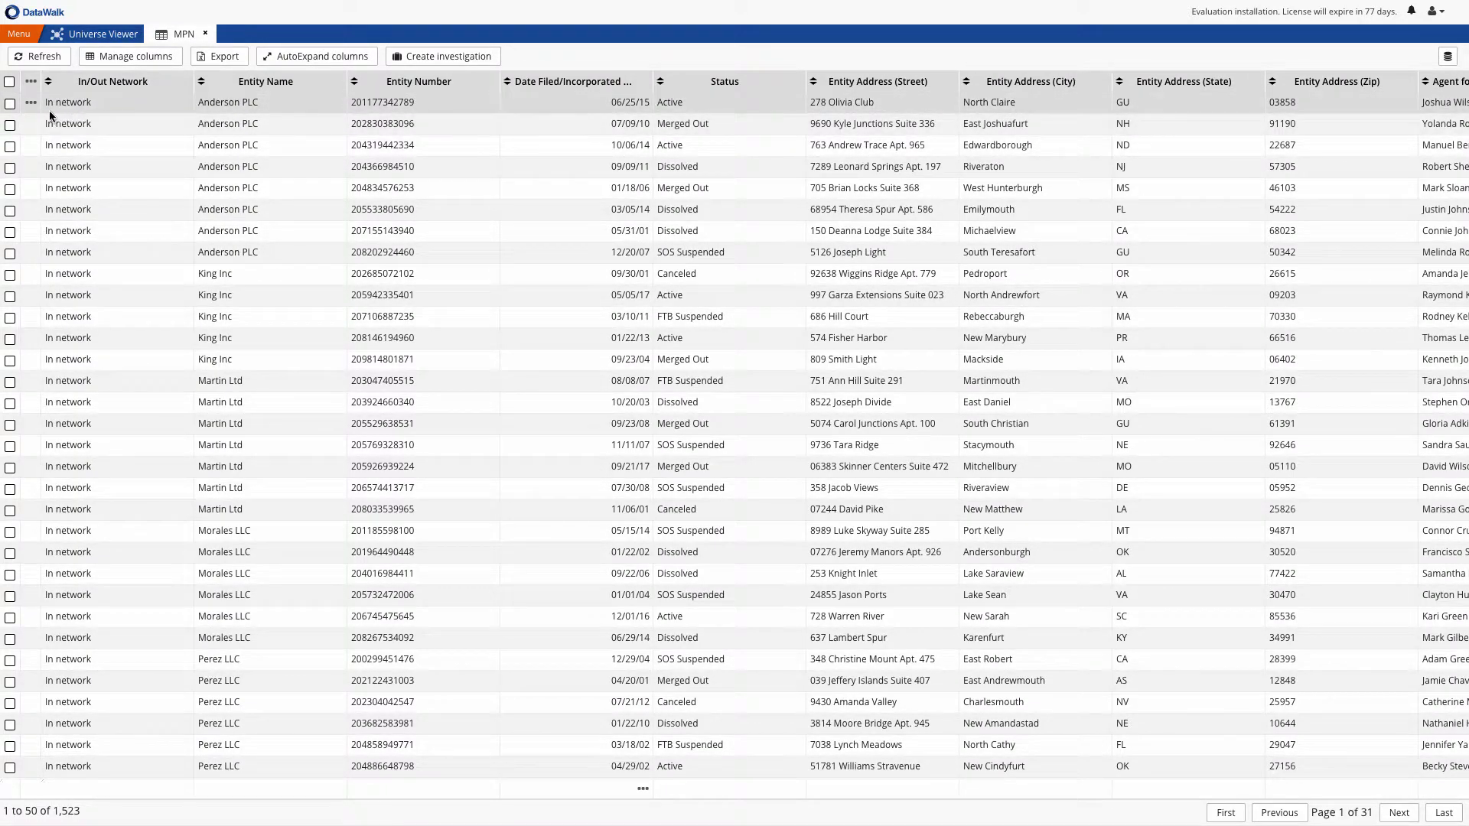
click(205, 37)
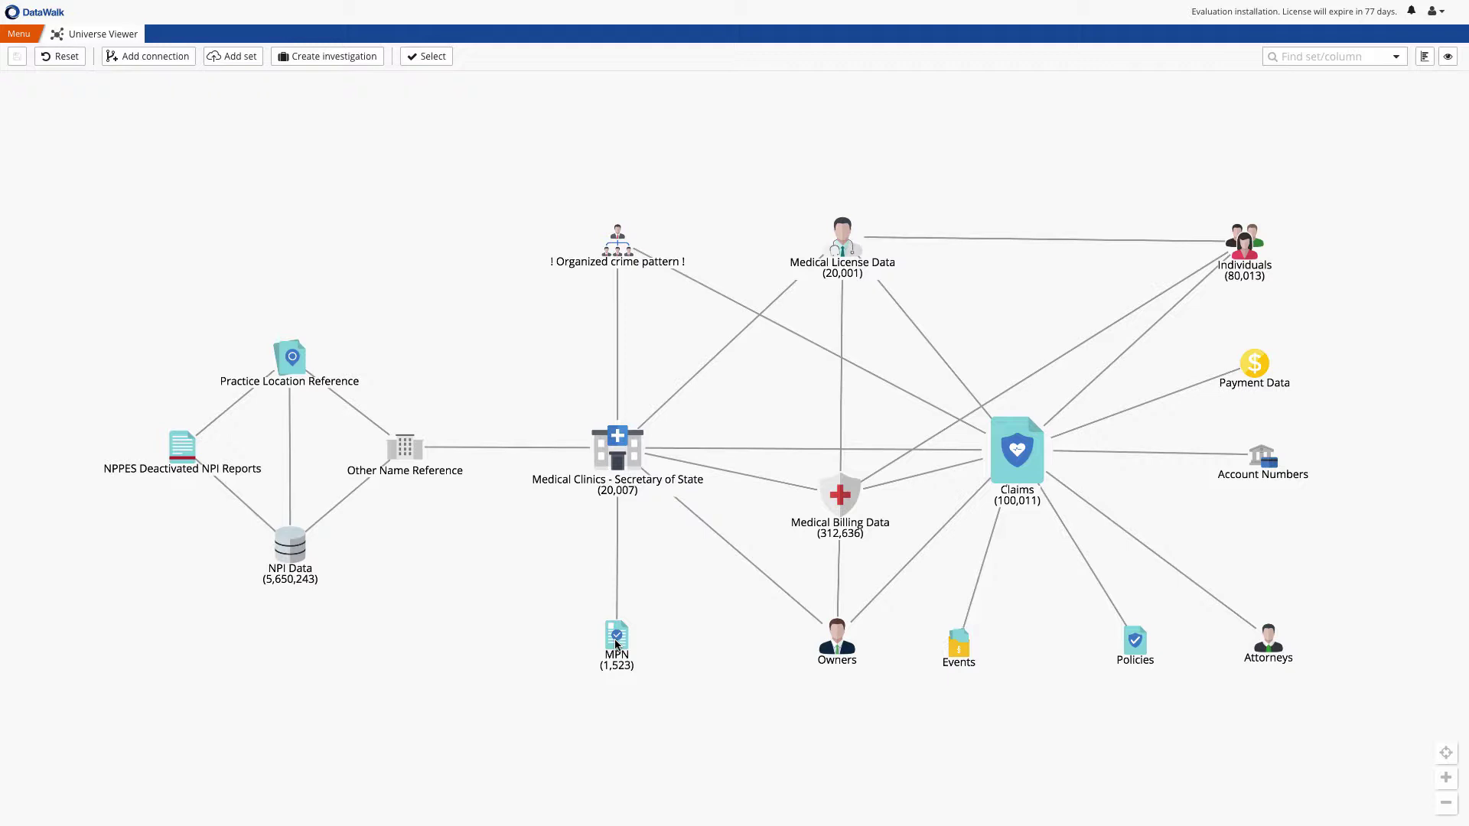
Exclude MPN-linked clinics from the Medical Clinics set
click(615, 645)
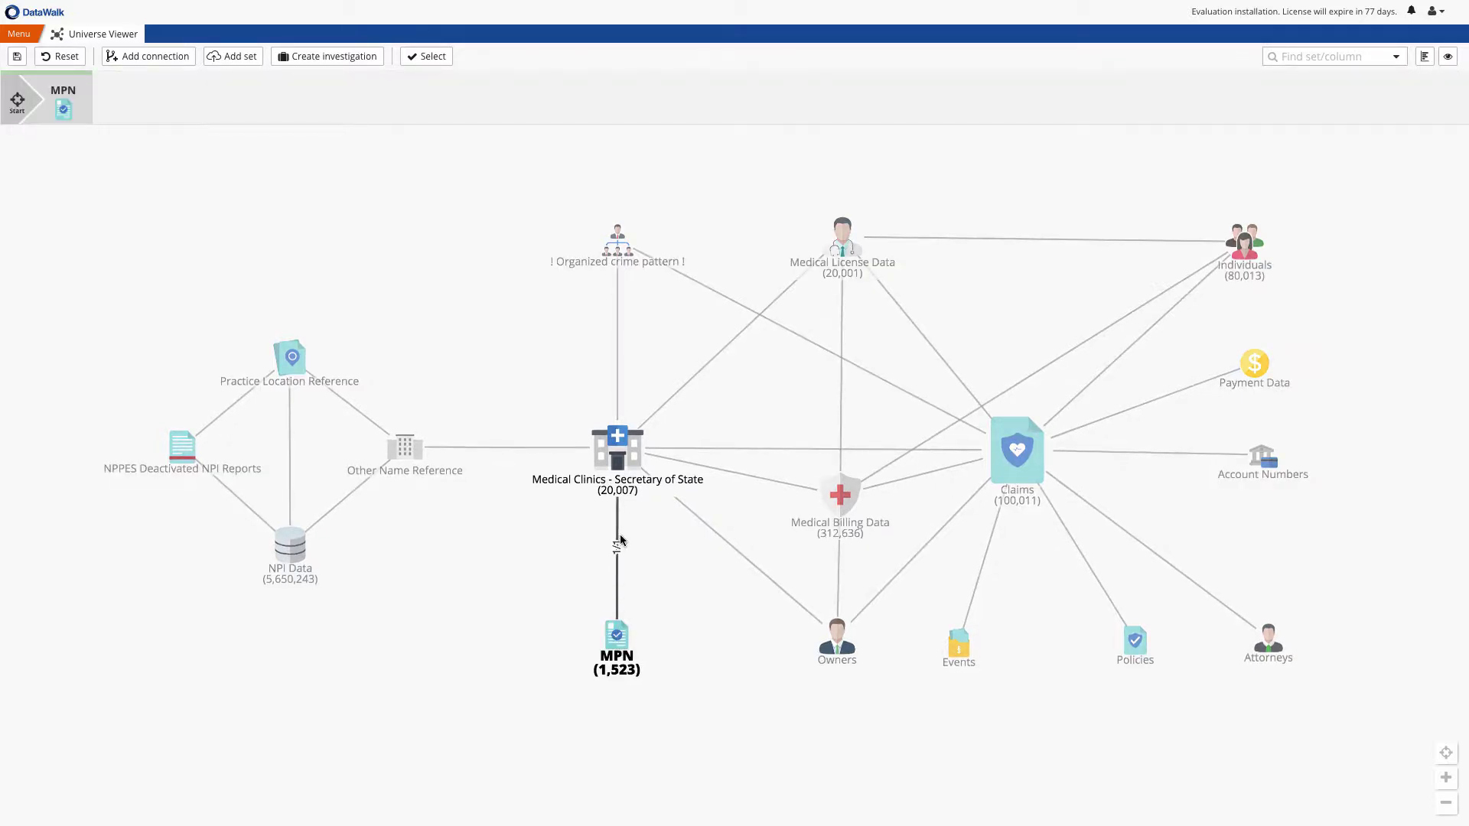
click(616, 463)
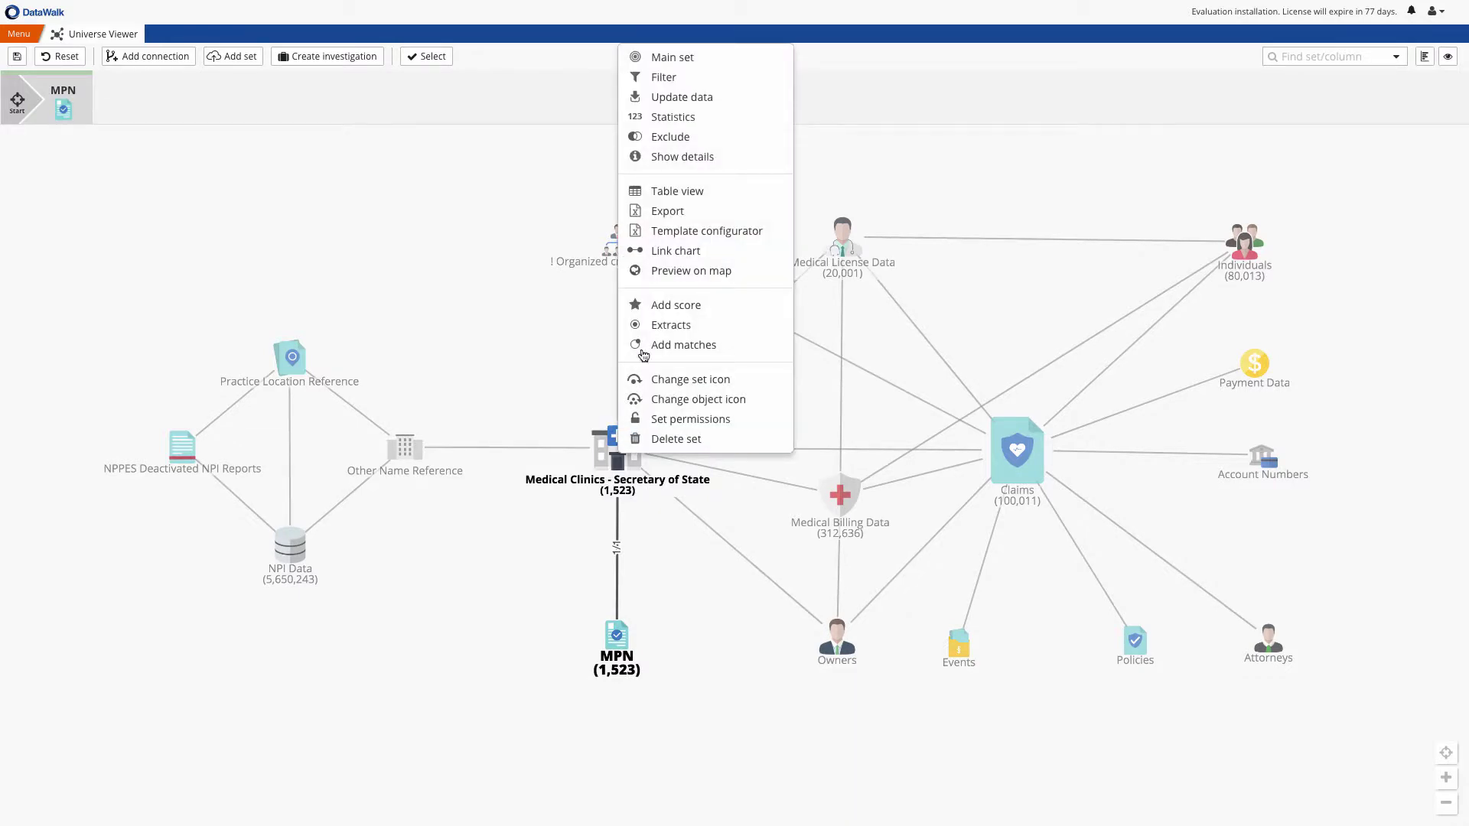
click(672, 143)
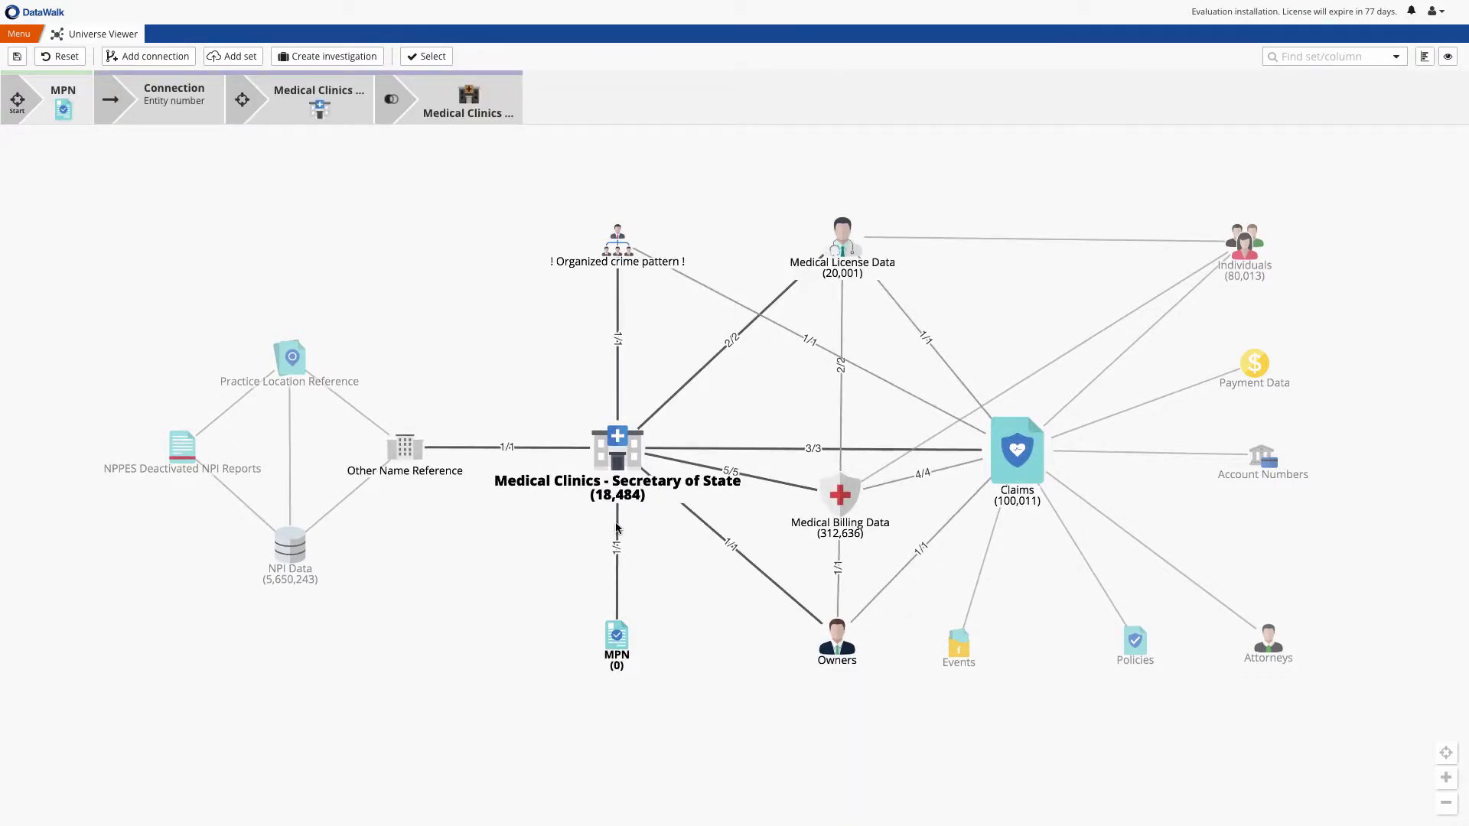
Filter Medical Clinics to Total value of services greater than 1,000,000
click(617, 454)
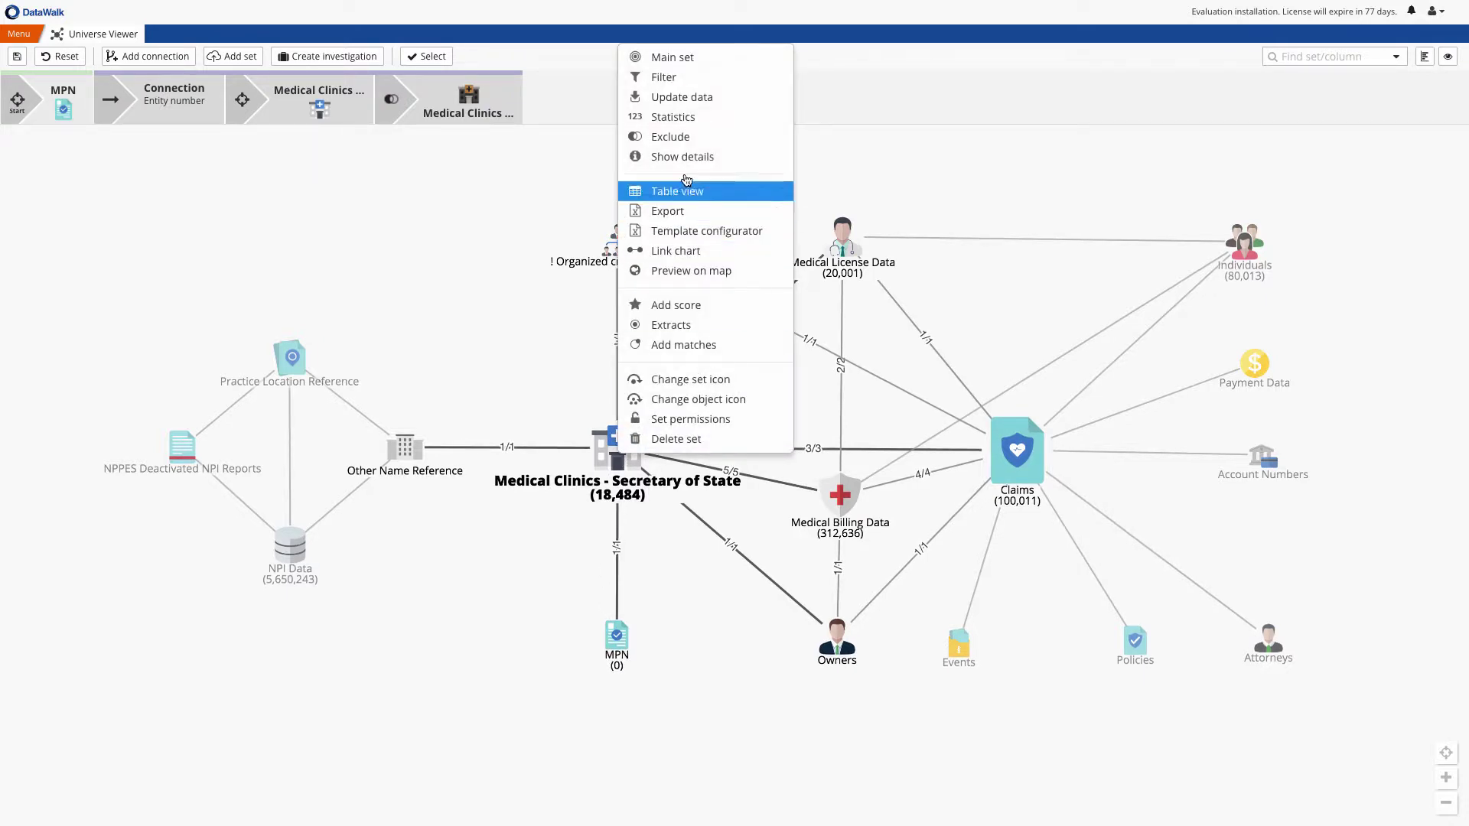
click(688, 77)
click(198, 175)
click(86, 812)
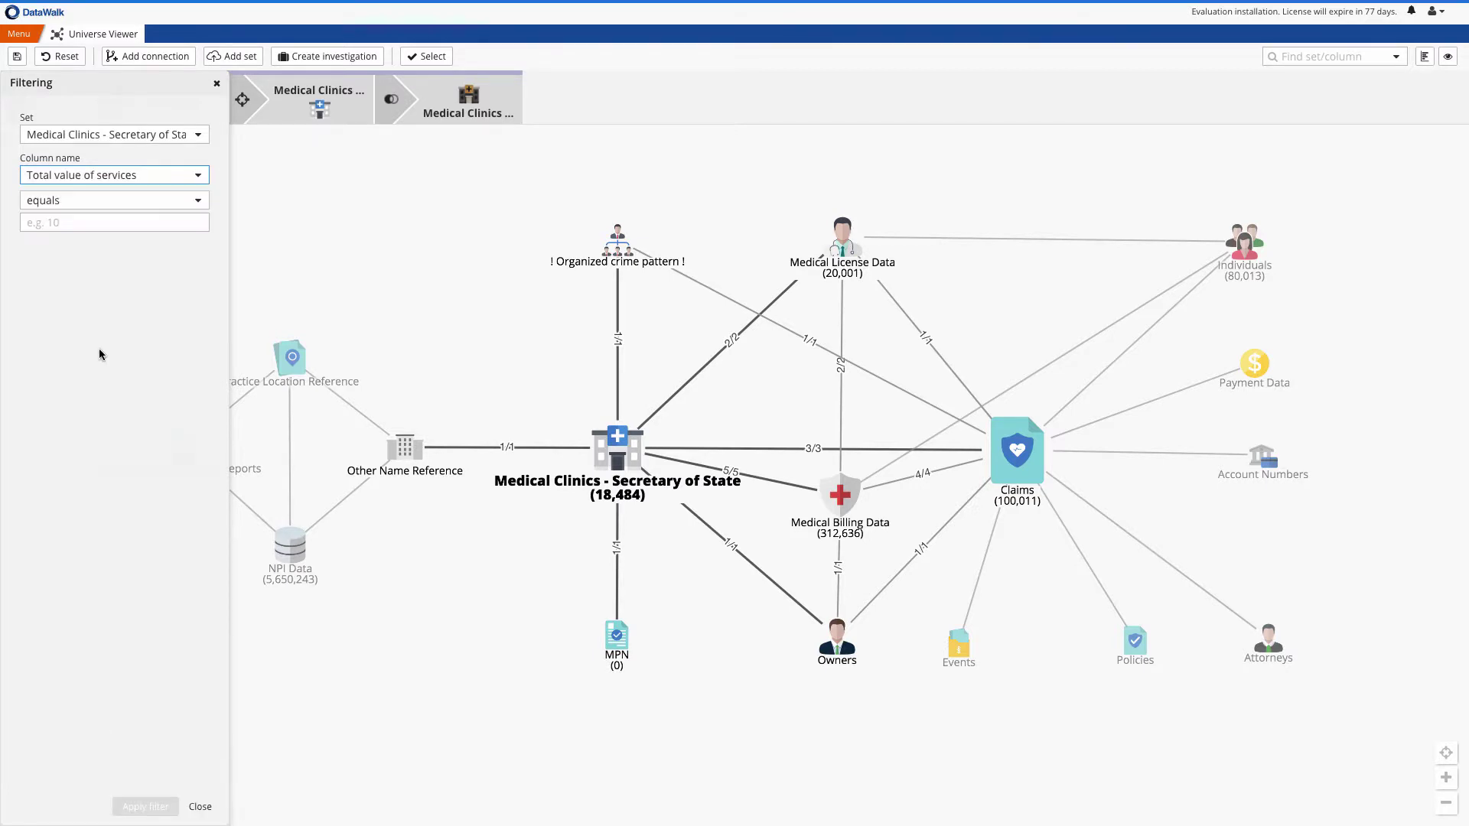
click(115, 201)
click(68, 265)
click(92, 222)
text(10)
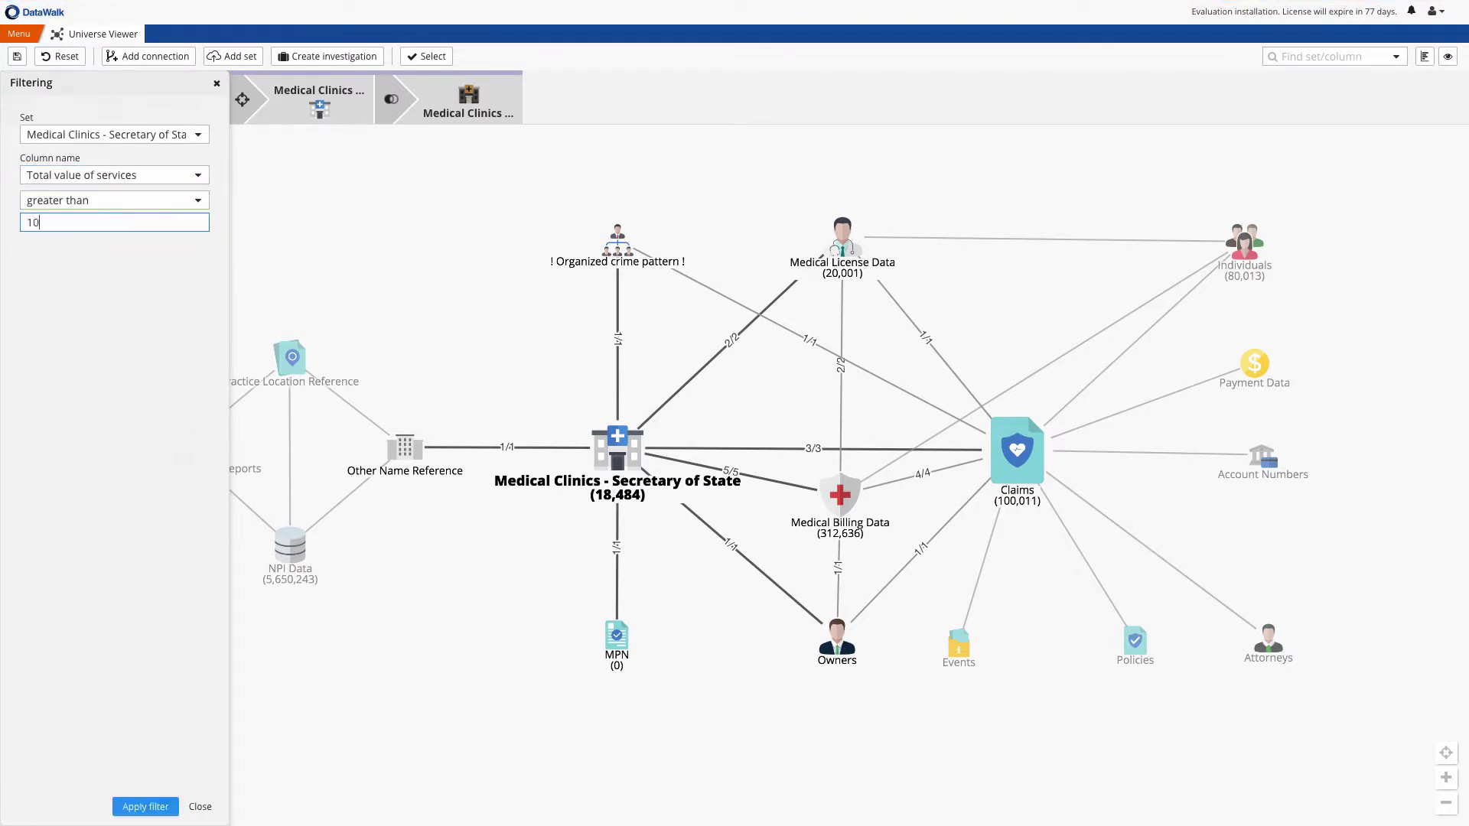
text(00000)
click(145, 807)
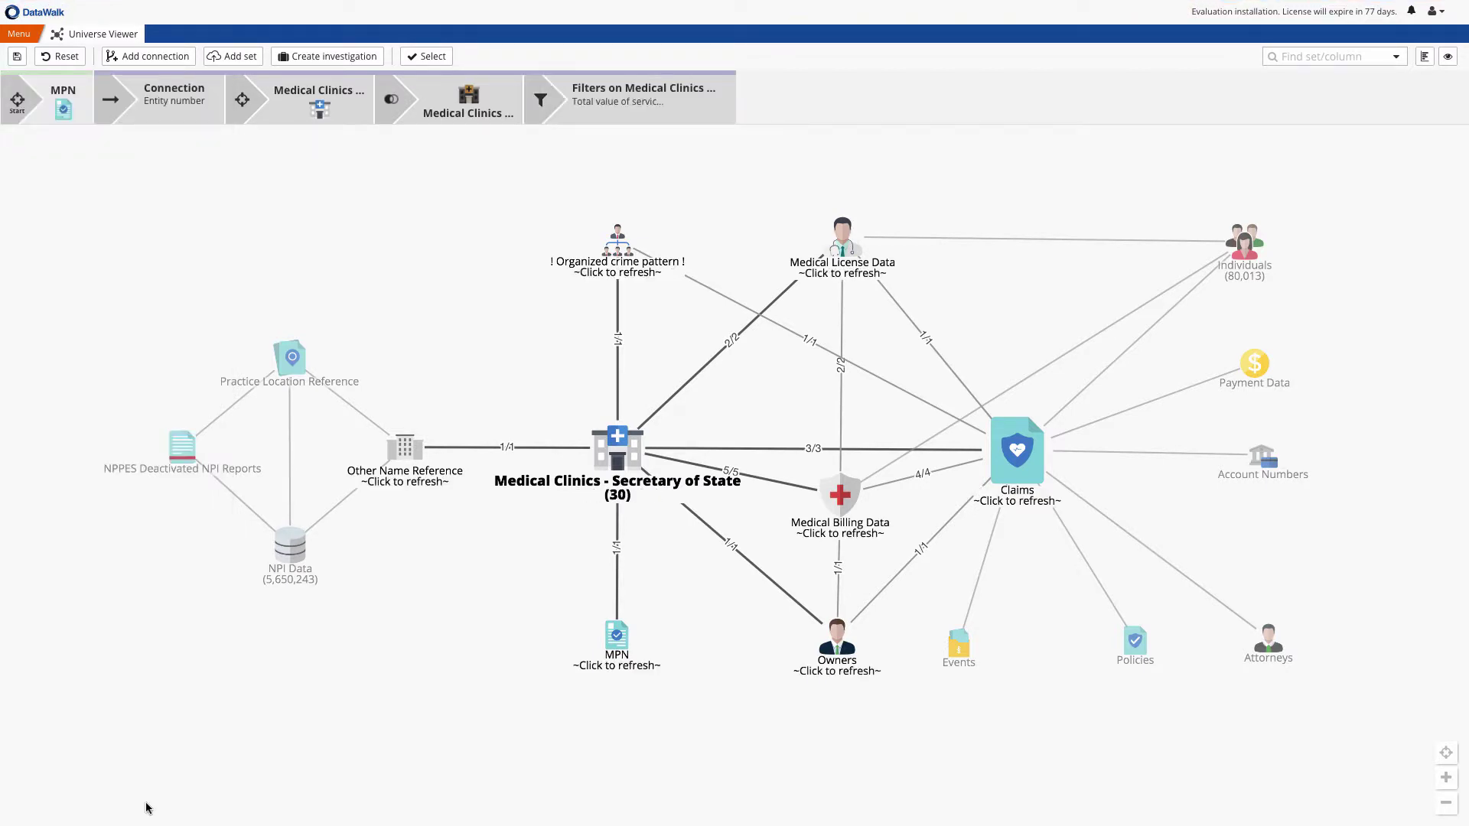
Keep only Active-status clinics from the Status histogram, leaving 5 clinics
click(1423, 57)
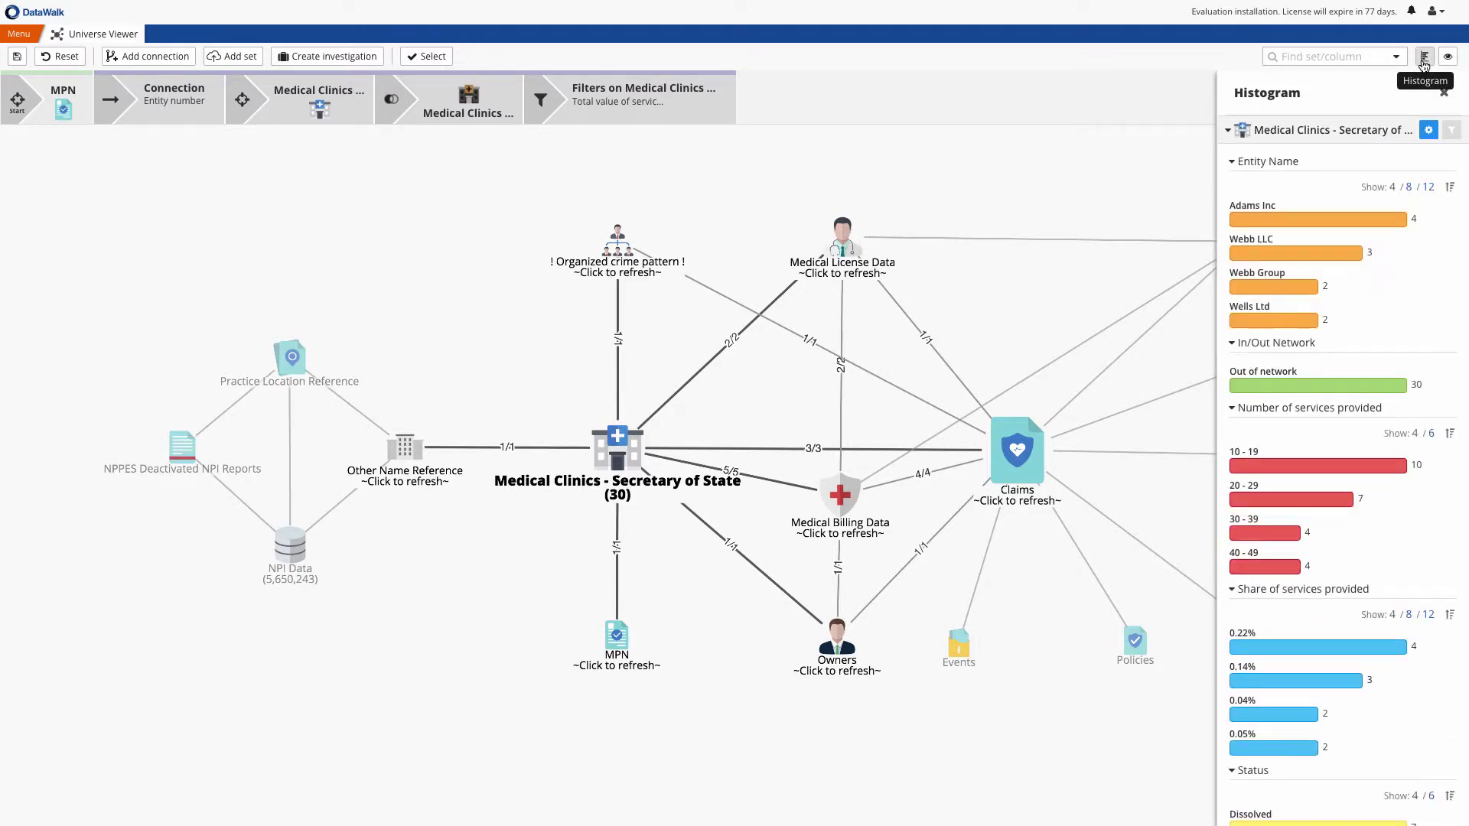
scroll(1375, 401, down, 2)
scroll(1374, 401, down, 2)
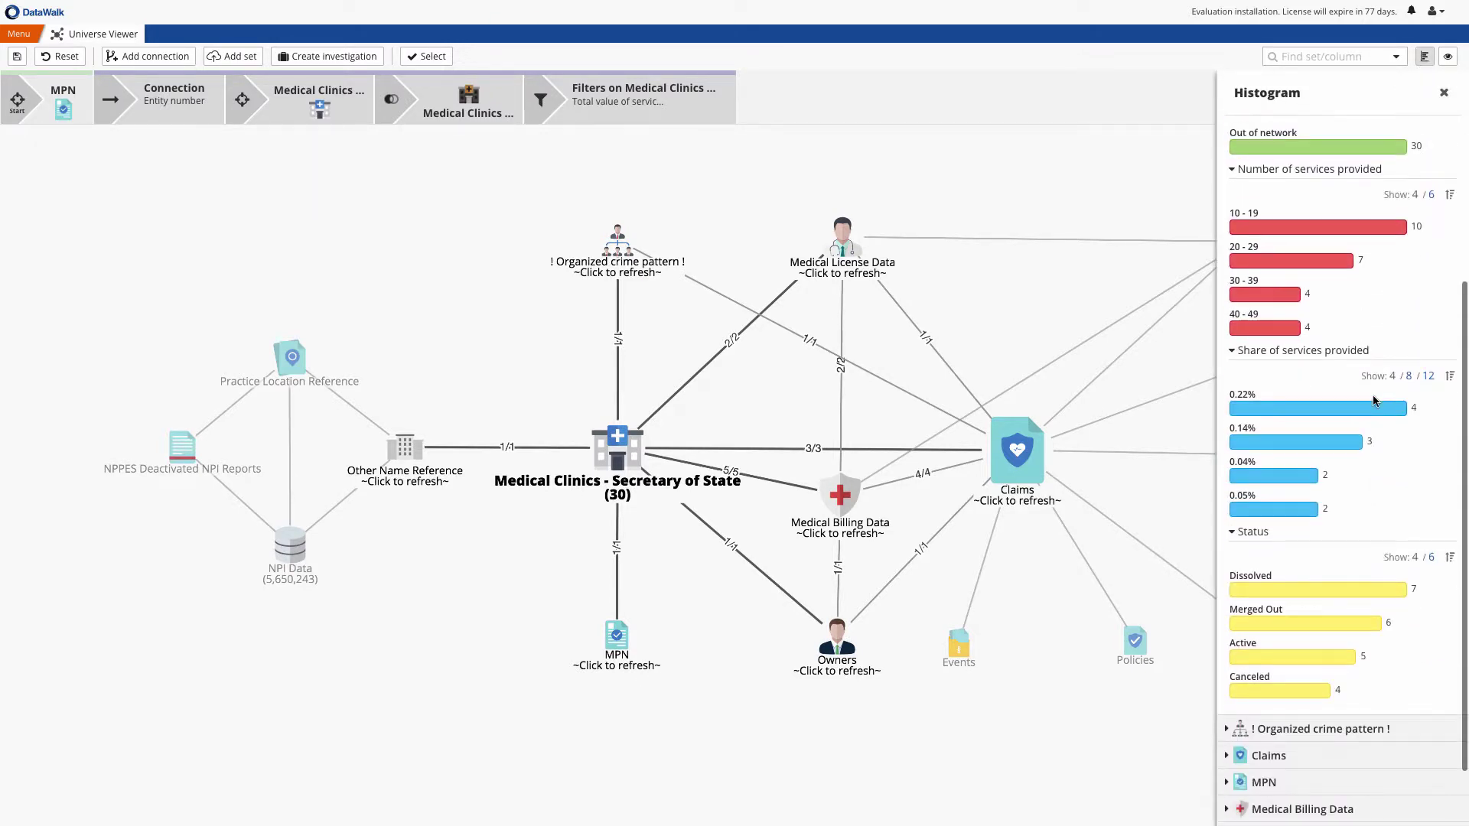
click(1265, 661)
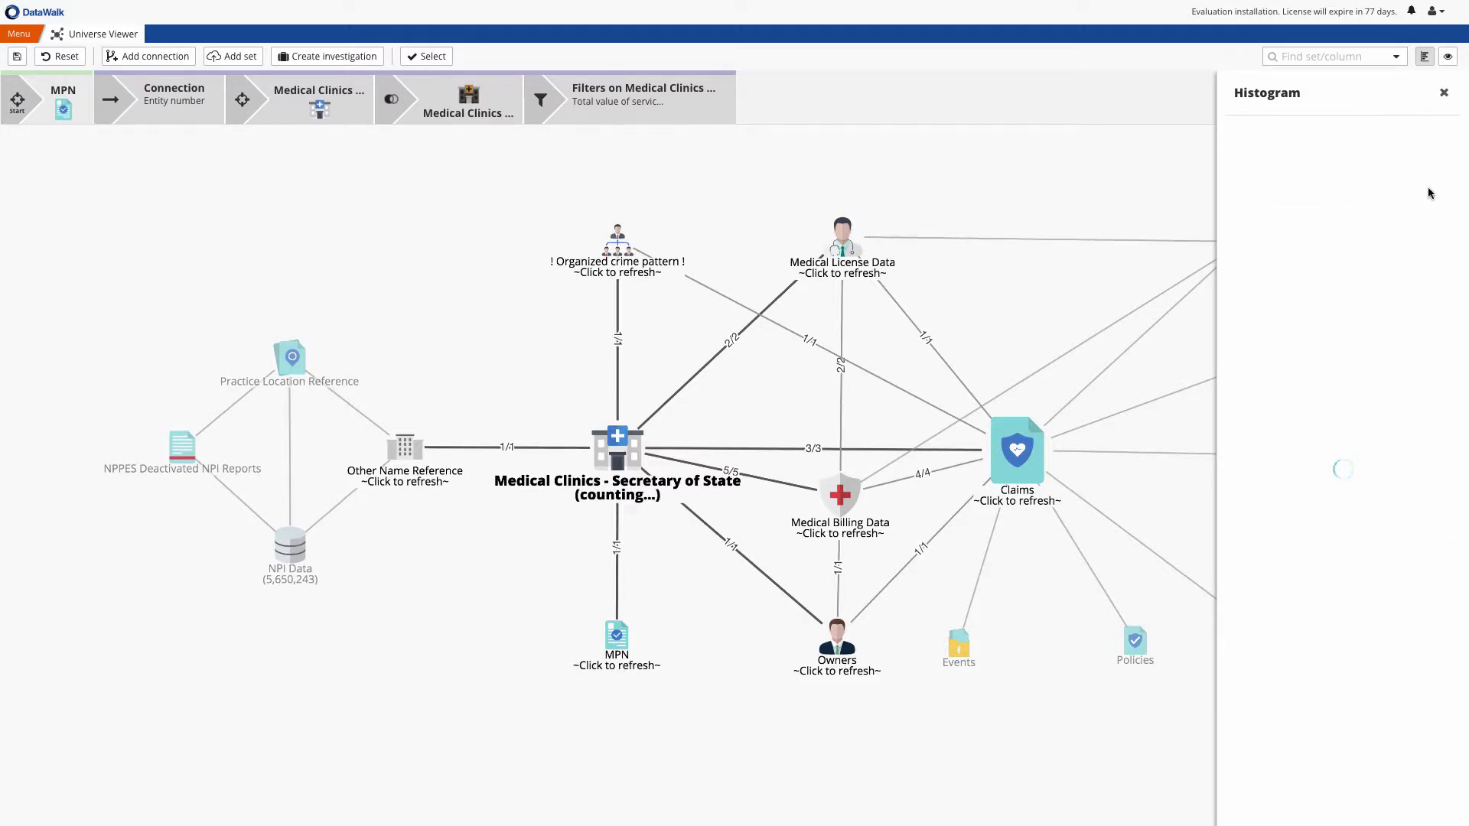
click(1444, 92)
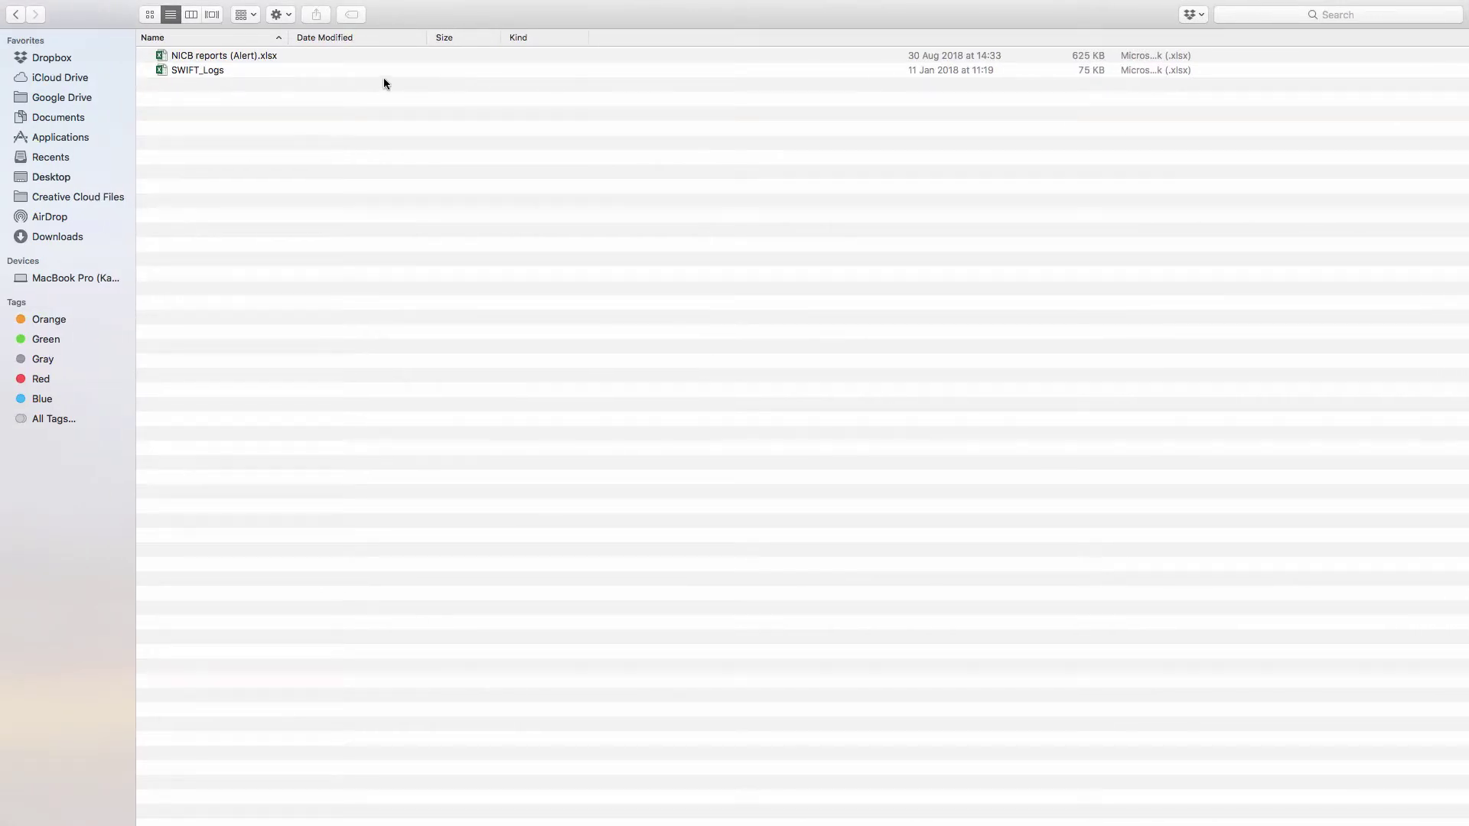
drag(204, 56, 403, 215)
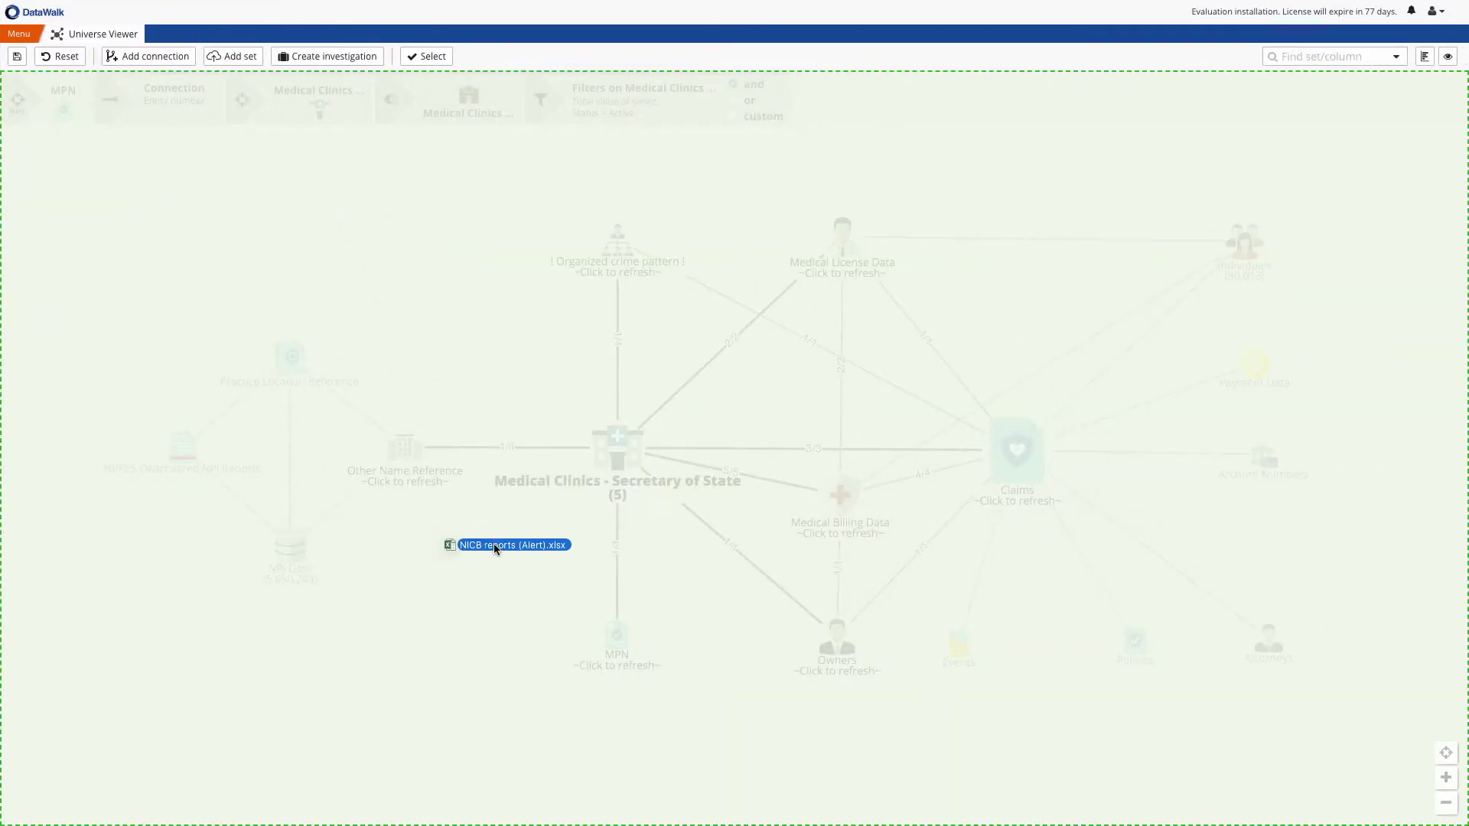
Add NICB reports and link them to Medical Clinics with a case-sensitive TIN rule named TIN
drag(403, 215, 494, 543)
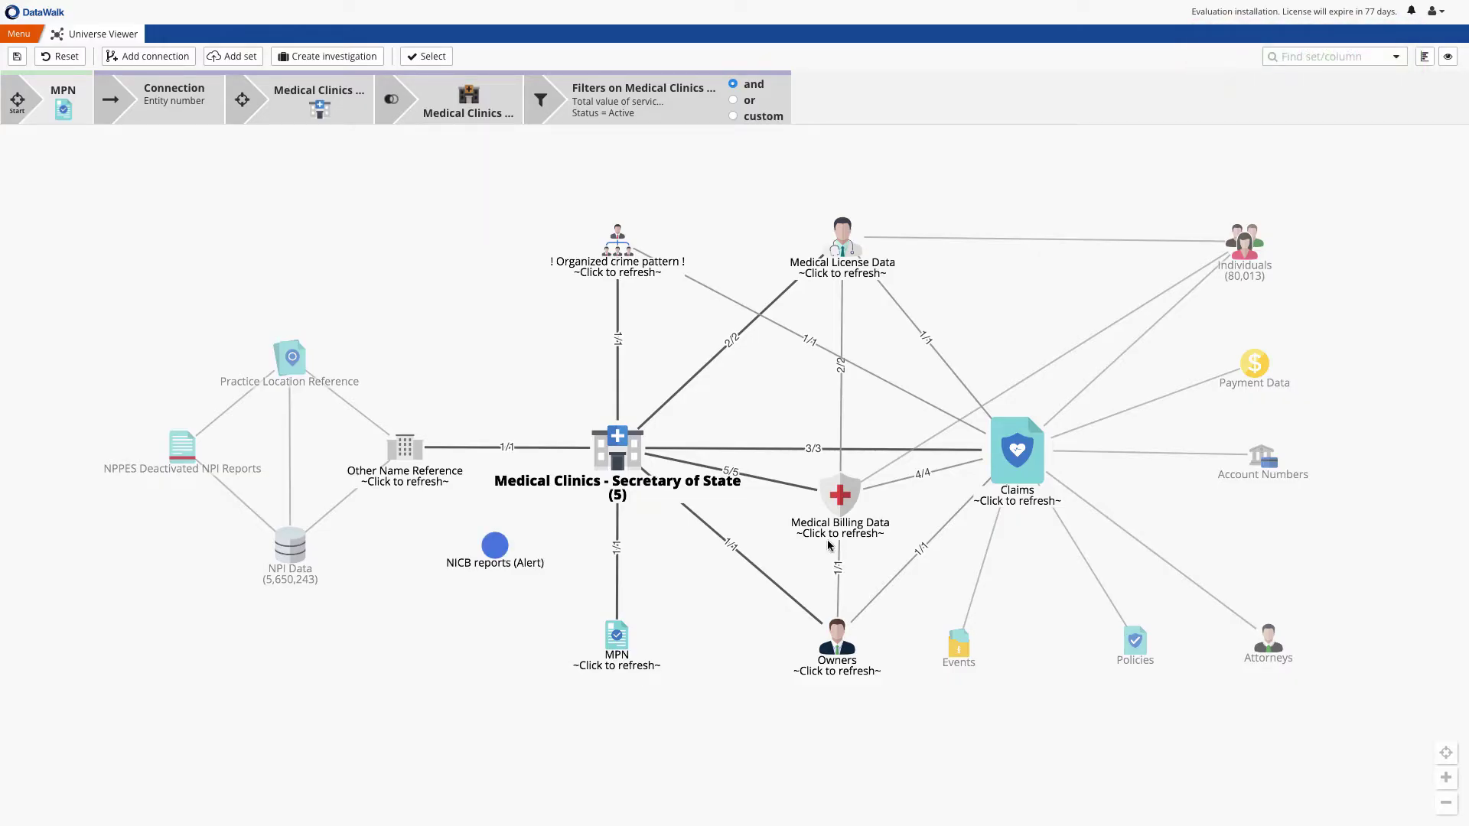
mouse_move(508, 548)
mouse_down()
mouse_move(442, 606)
mouse_move(604, 465)
mouse_up()
click(150, 56)
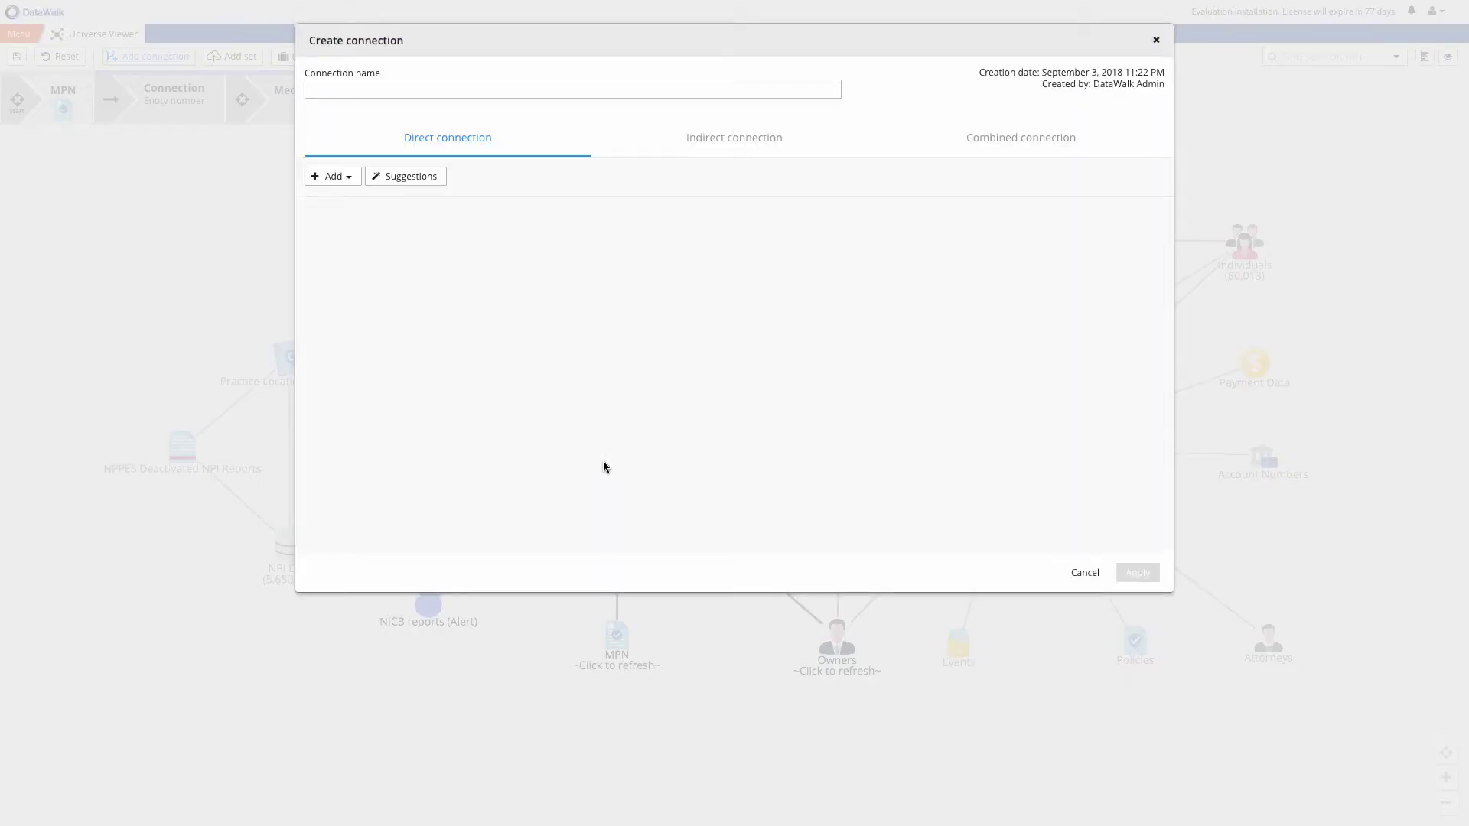
click(333, 175)
click(365, 300)
click(361, 88)
text(T)
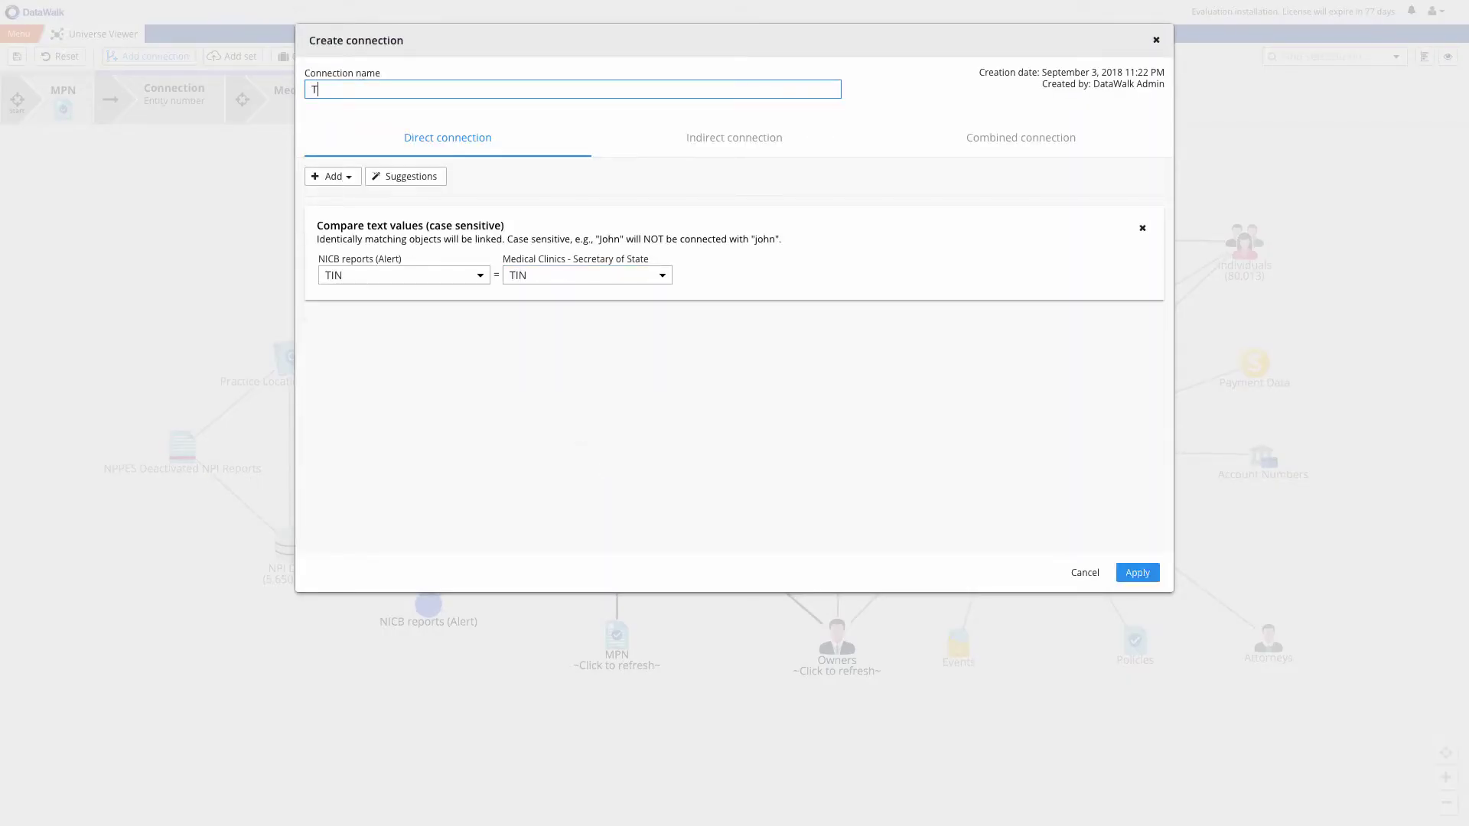
text(IN)
click(1130, 570)
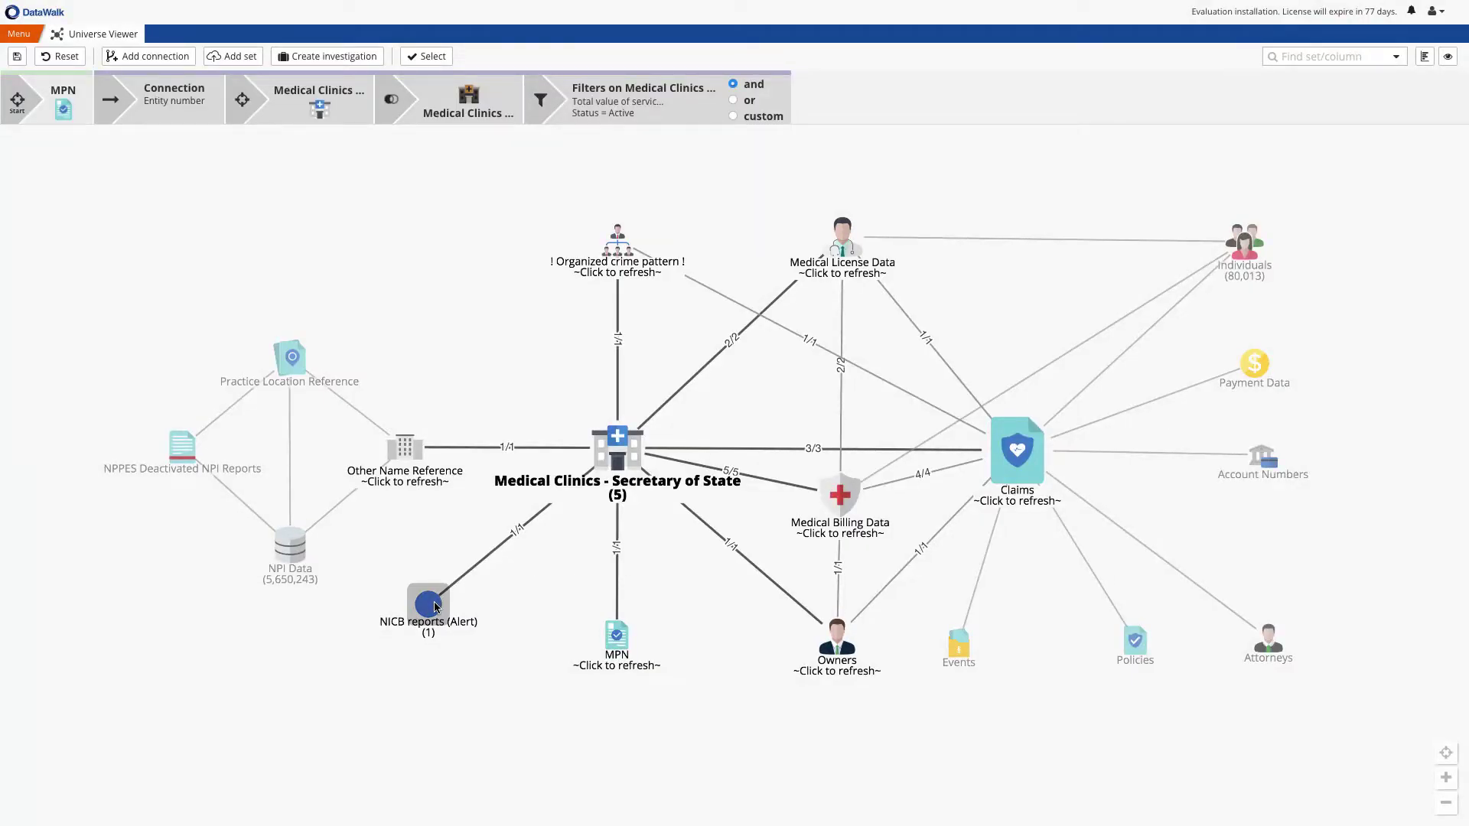
Focus on the one alerted clinic, ABC Medical Associates LLC, and its NICB report
click(435, 607)
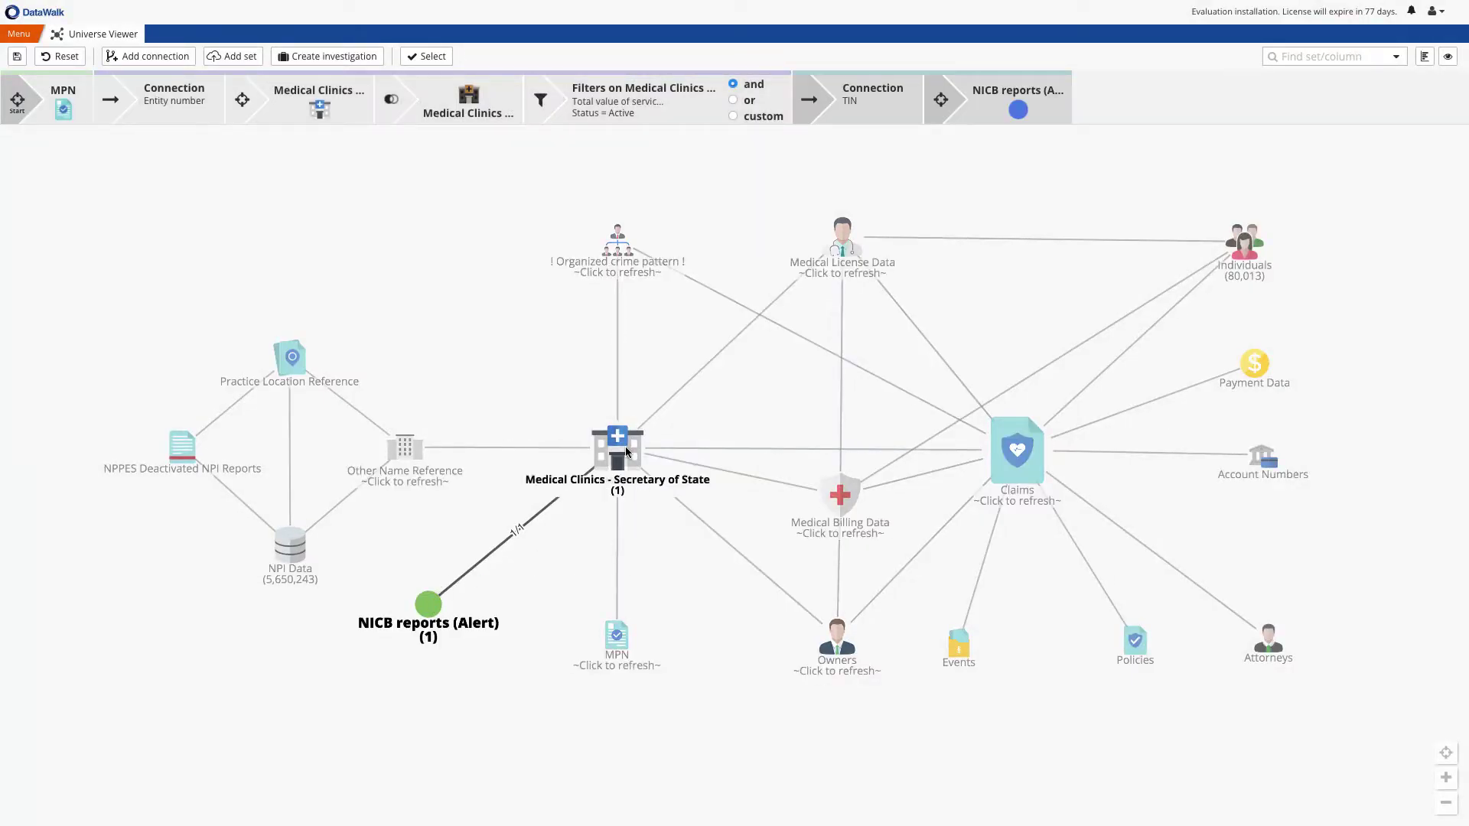
click(1424, 55)
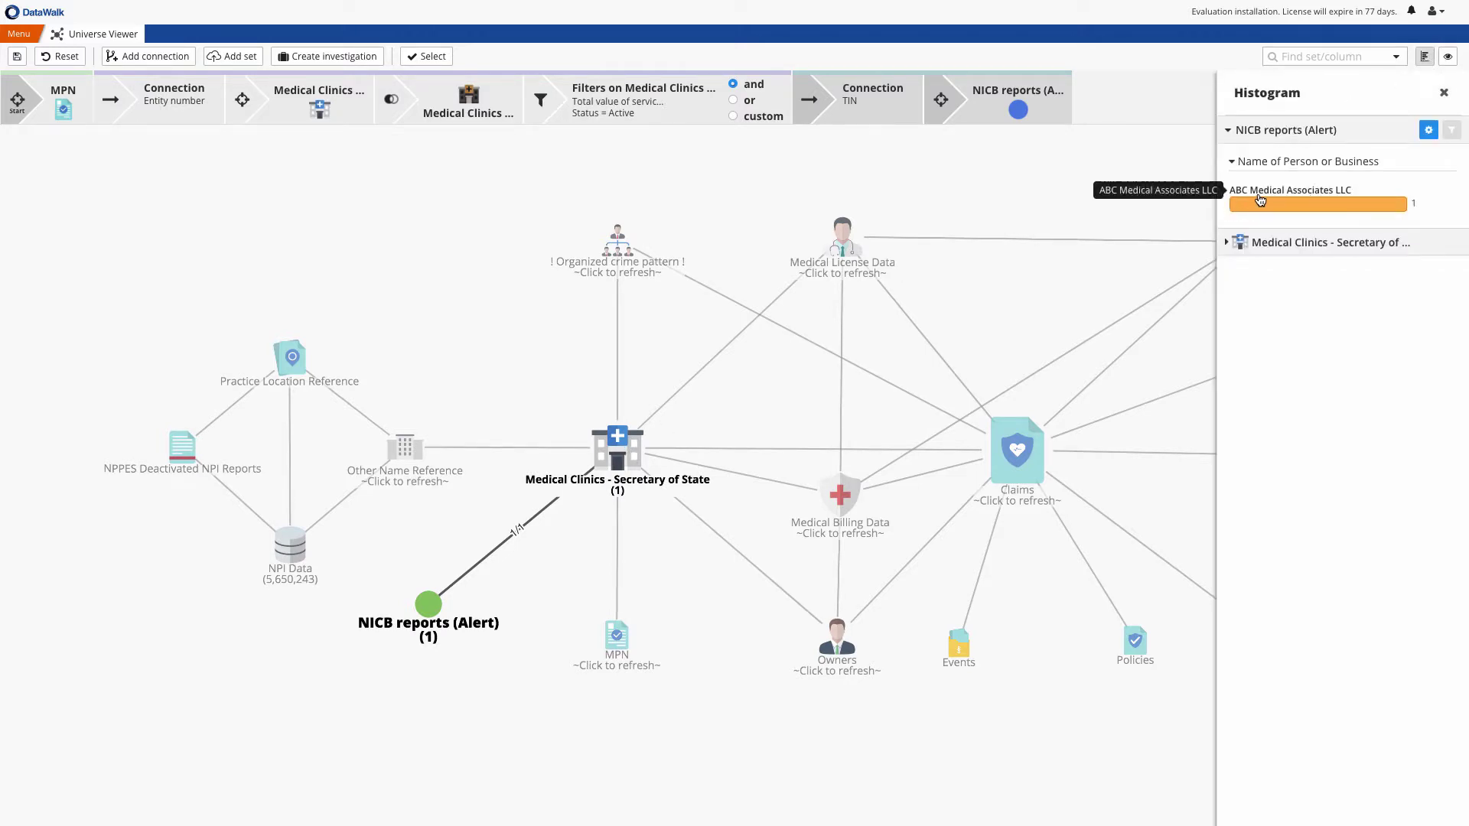
click(1449, 91)
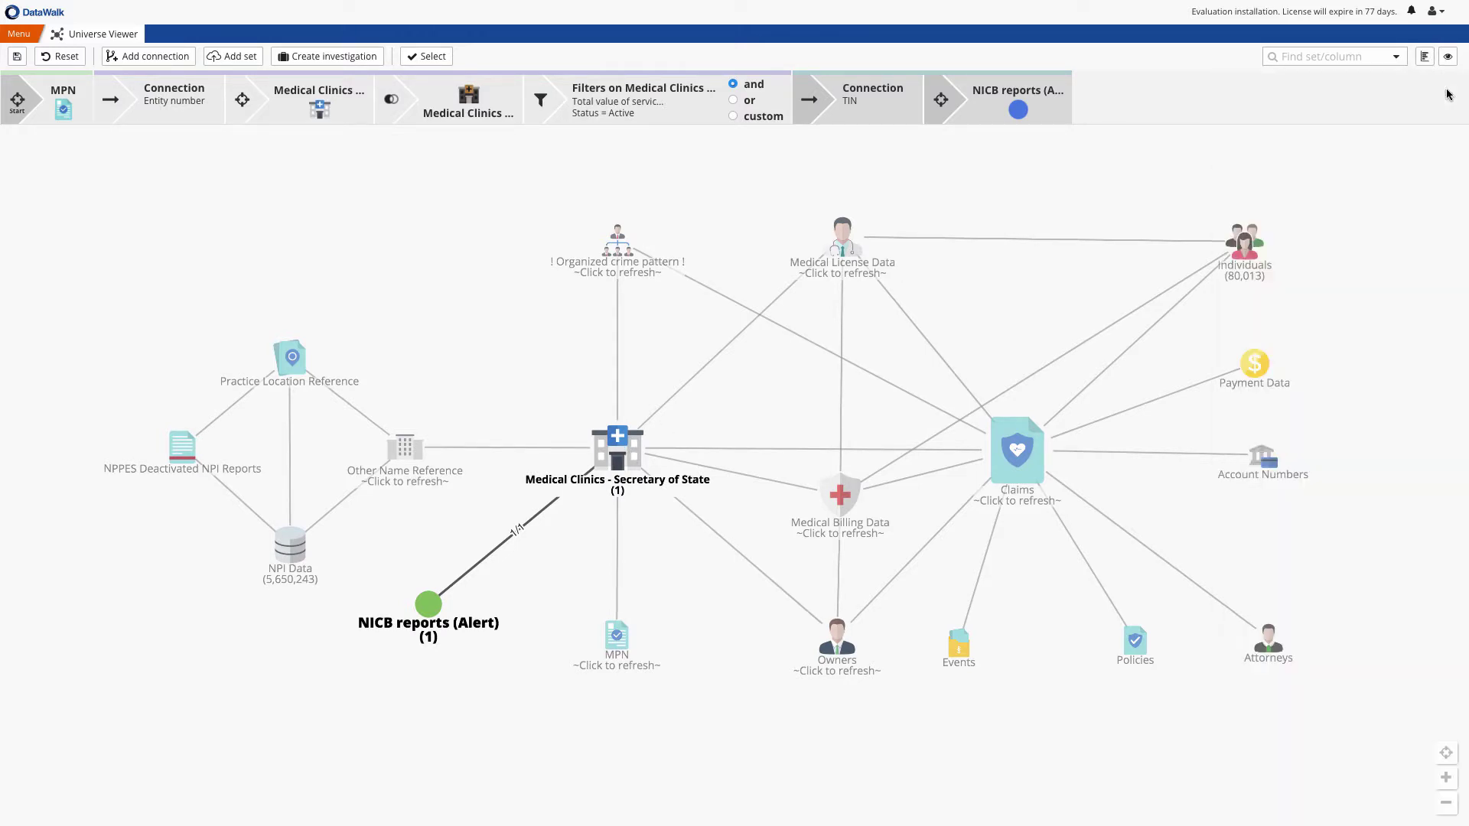
Open ABC Medical Associates LLC's dossier from the Medical Clinics table view
click(618, 457)
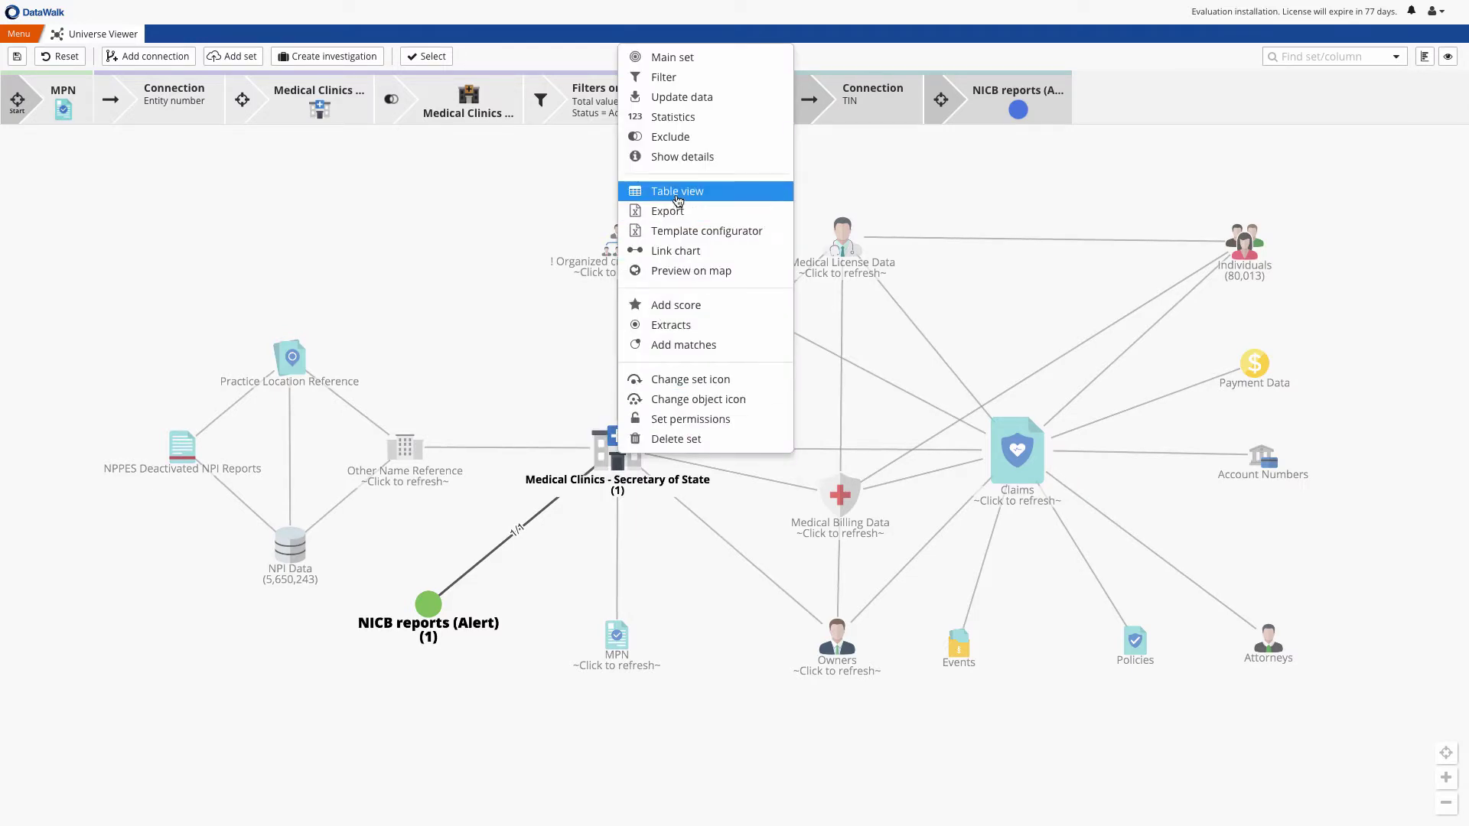
click(677, 191)
click(31, 102)
click(65, 167)
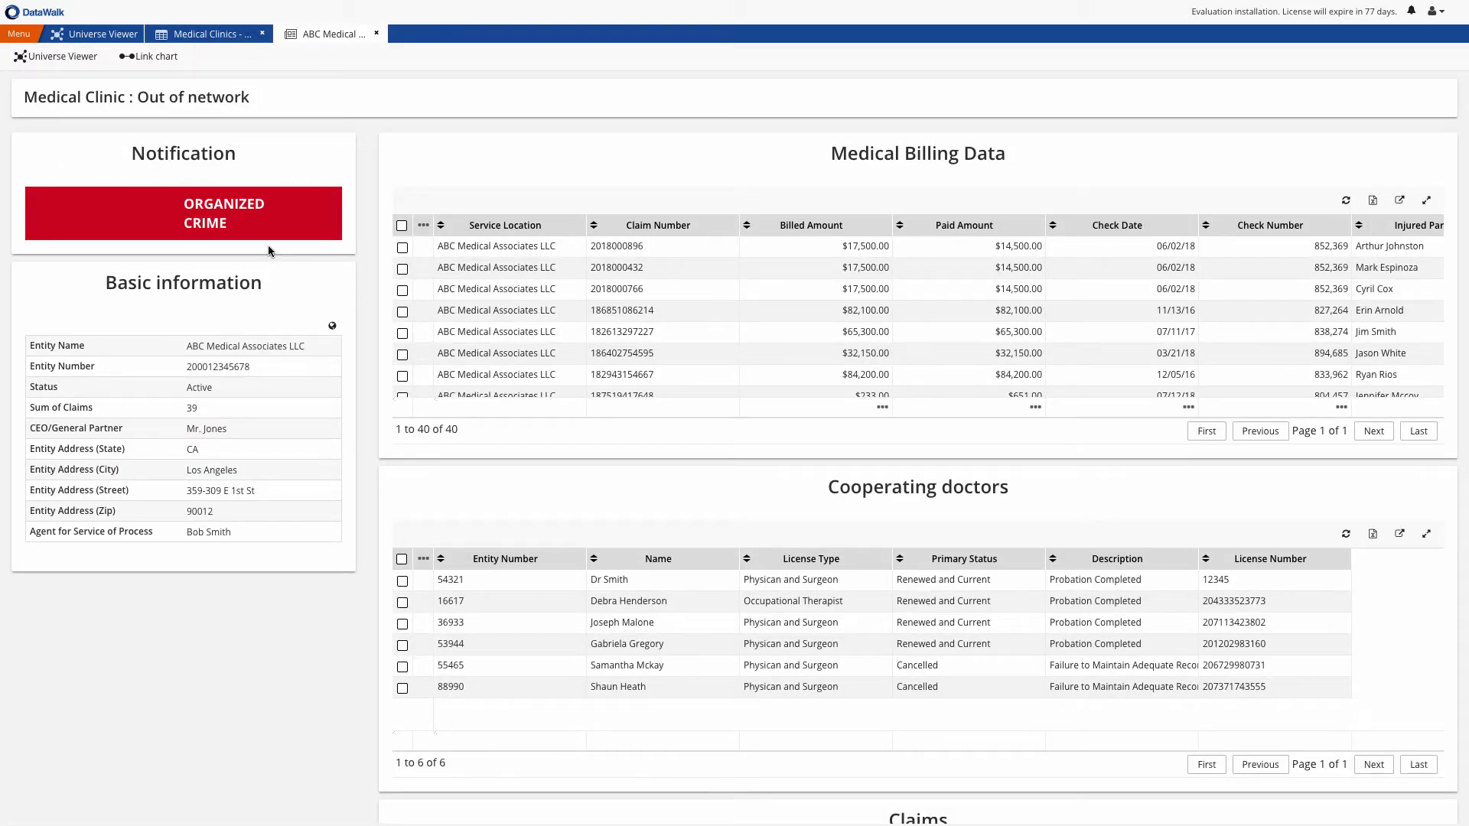
Open the Organized crimes instant-analysis pattern in the Universe Viewer
click(23, 38)
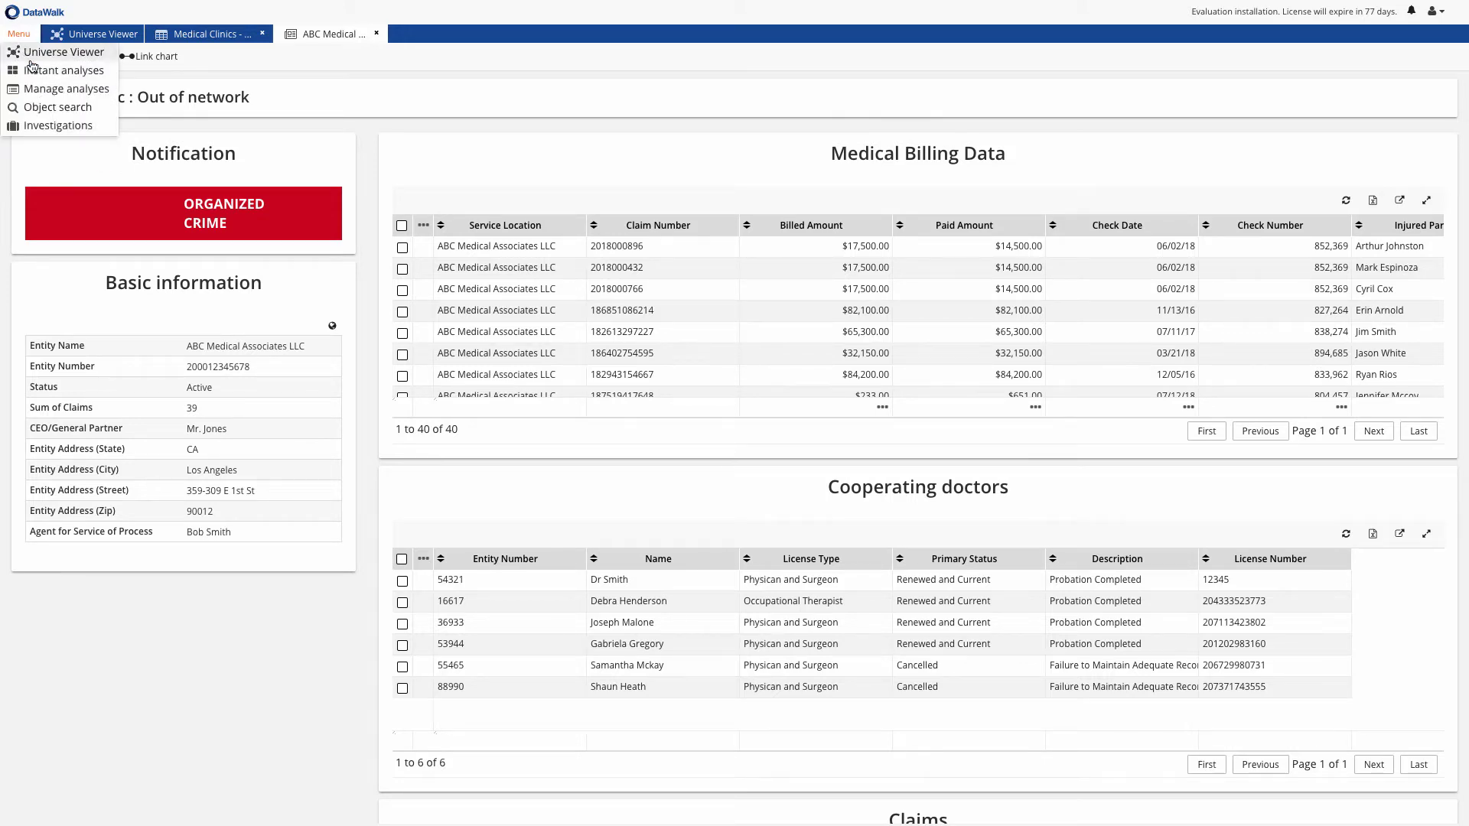
click(34, 68)
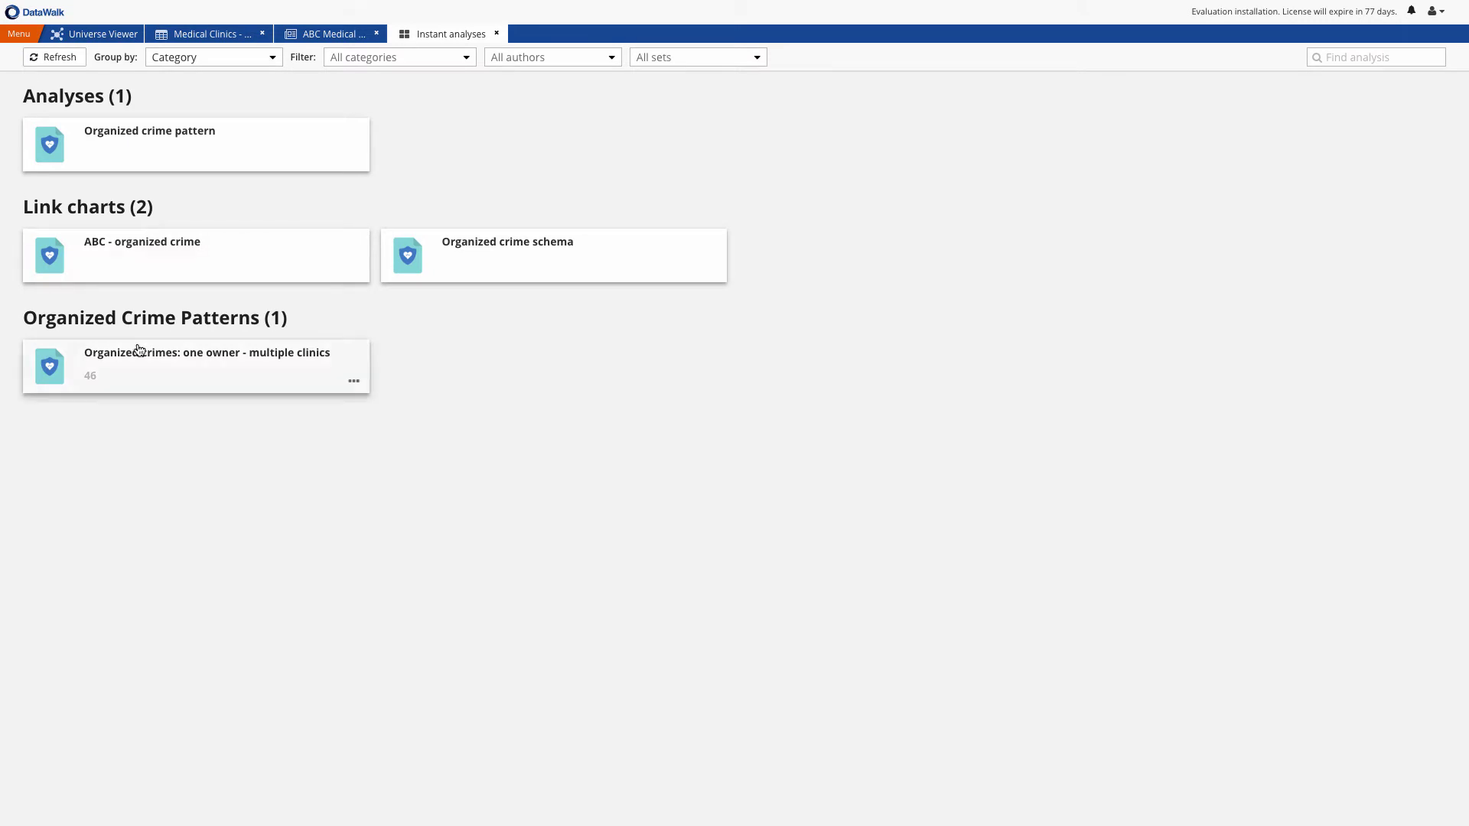
click(140, 356)
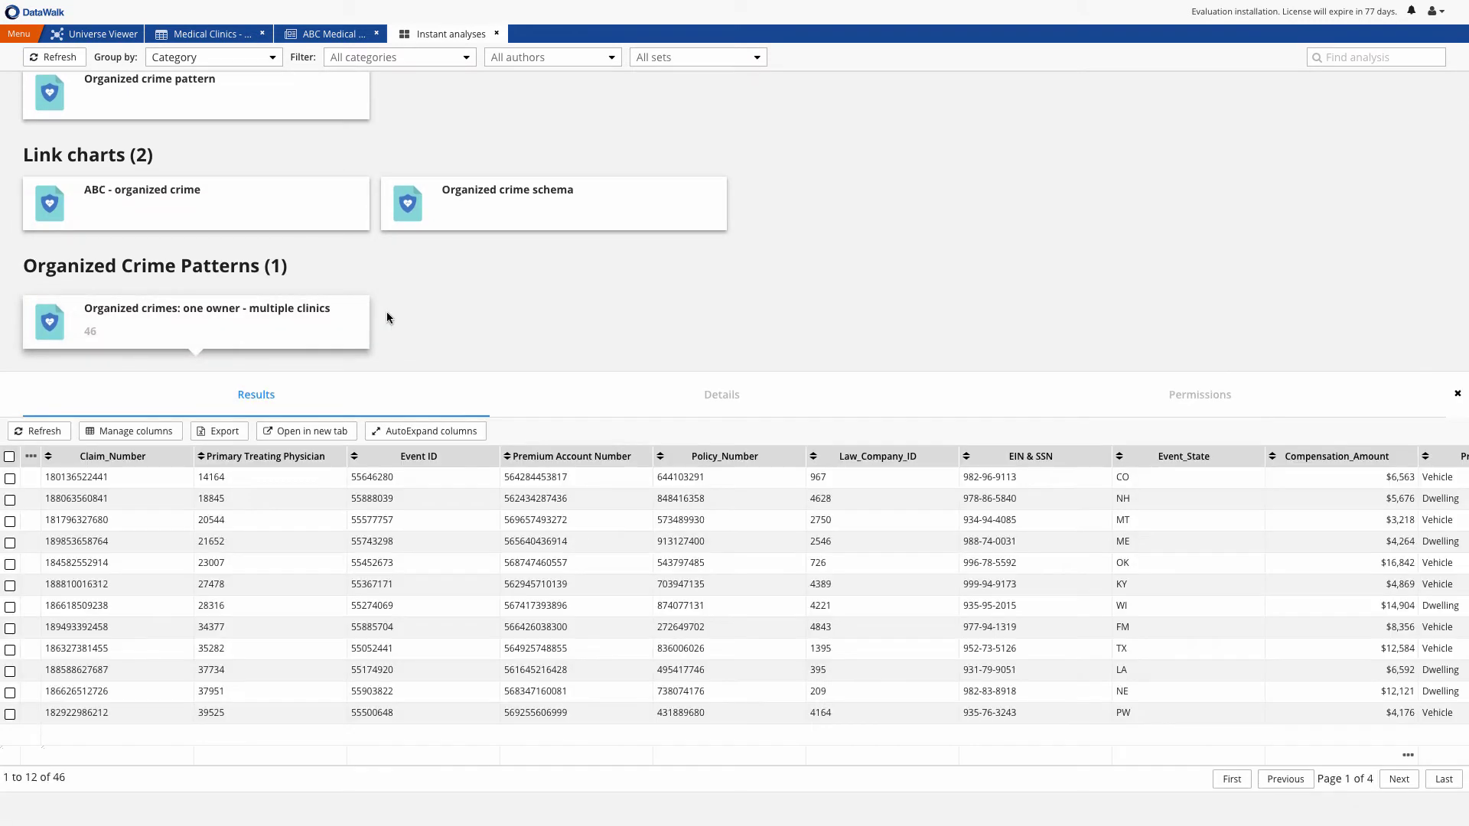
click(357, 345)
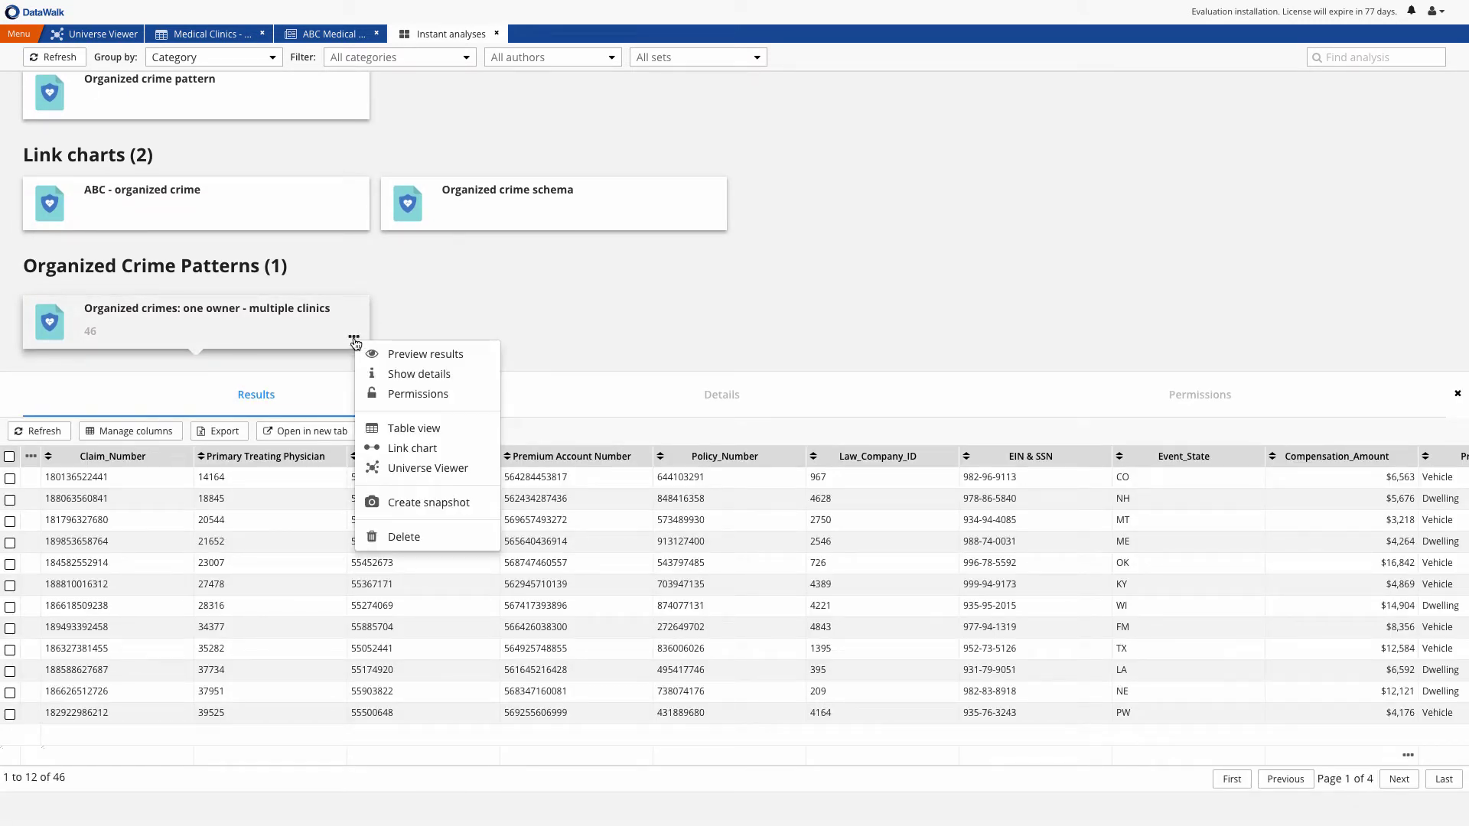
click(412, 465)
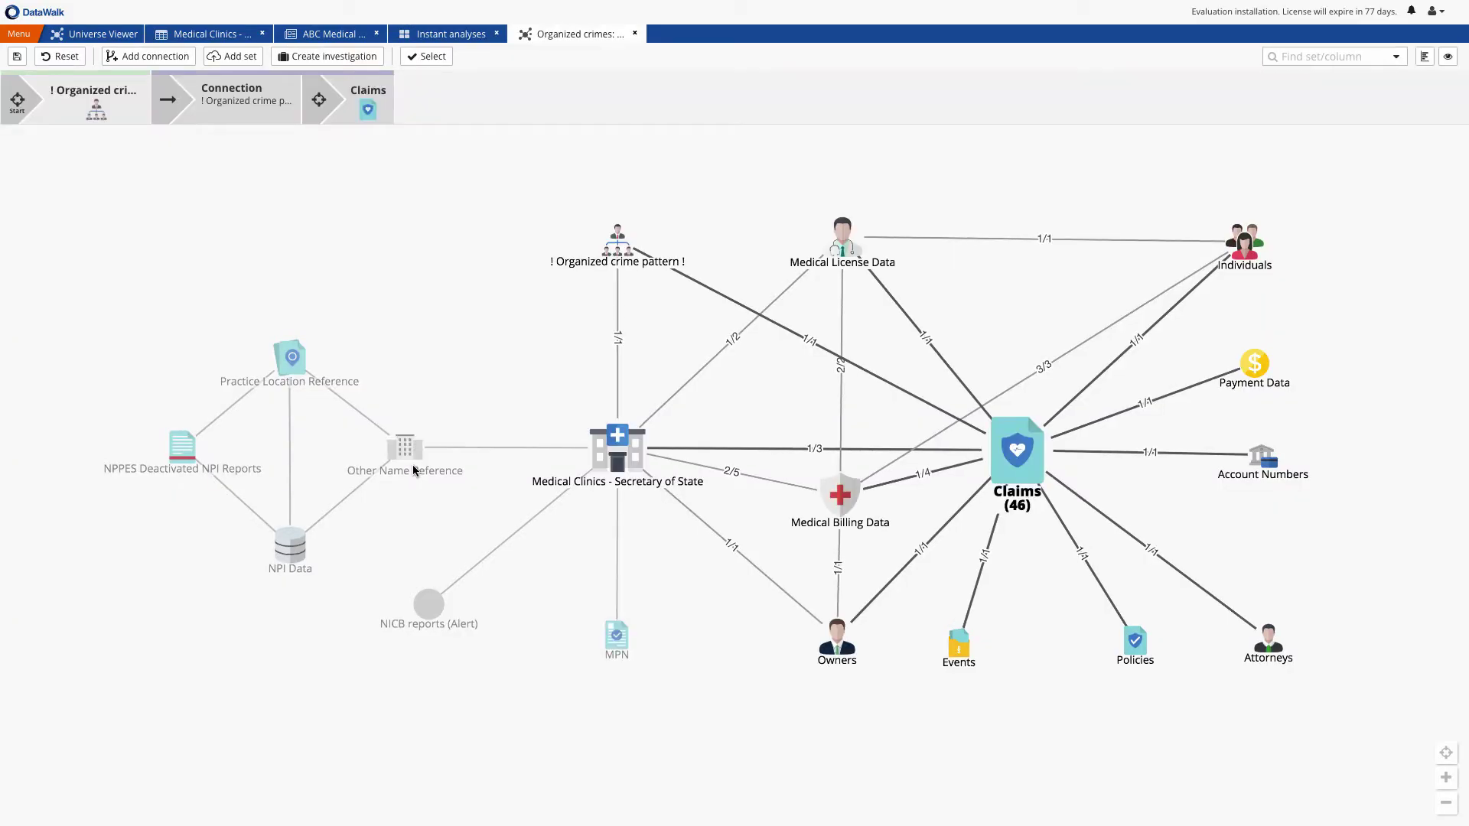
Filter the pattern's clinics to ABC Medical Associates LLC, leaving 1 claim
click(1424, 57)
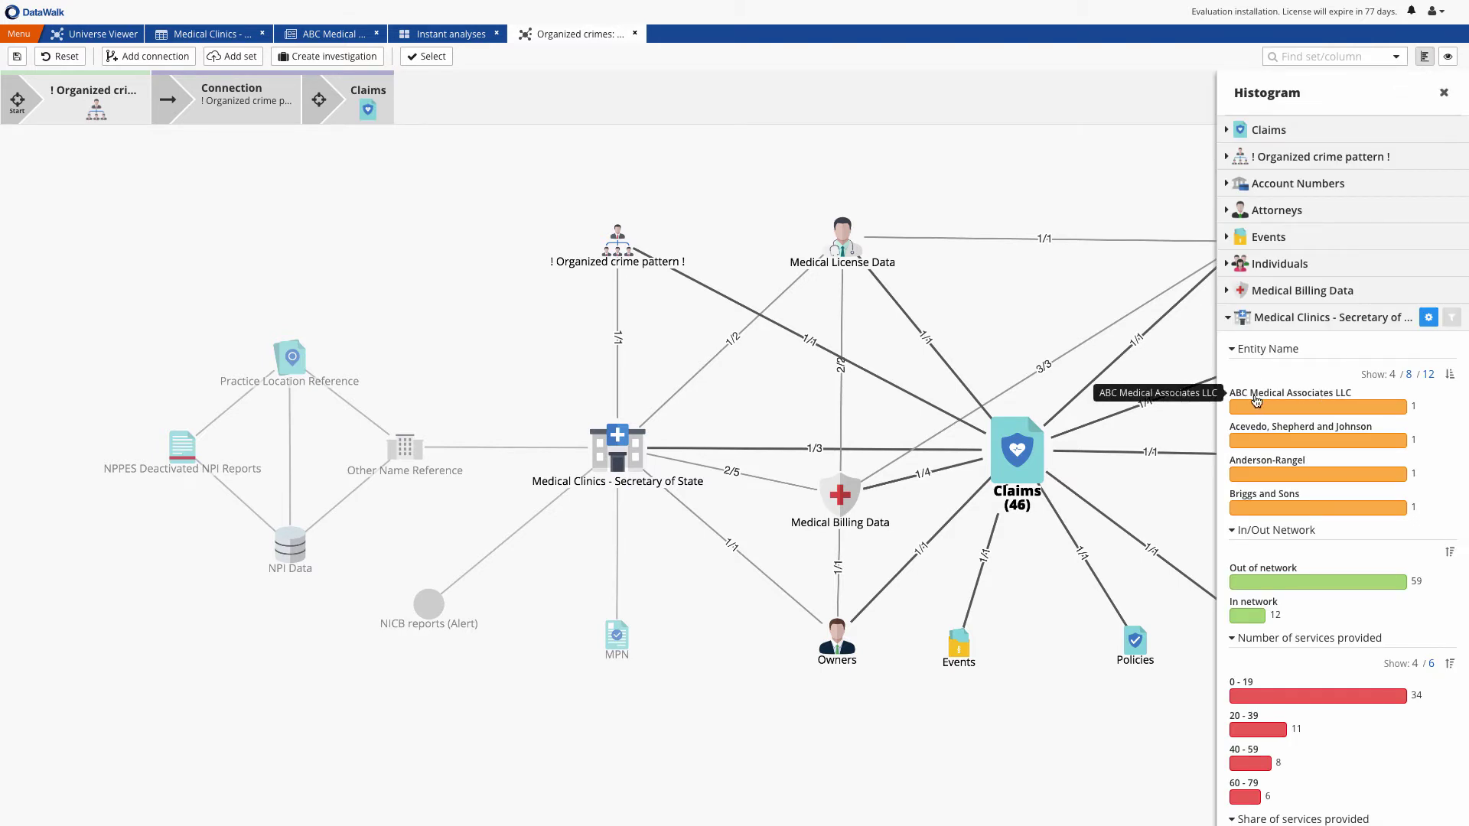
click(1292, 399)
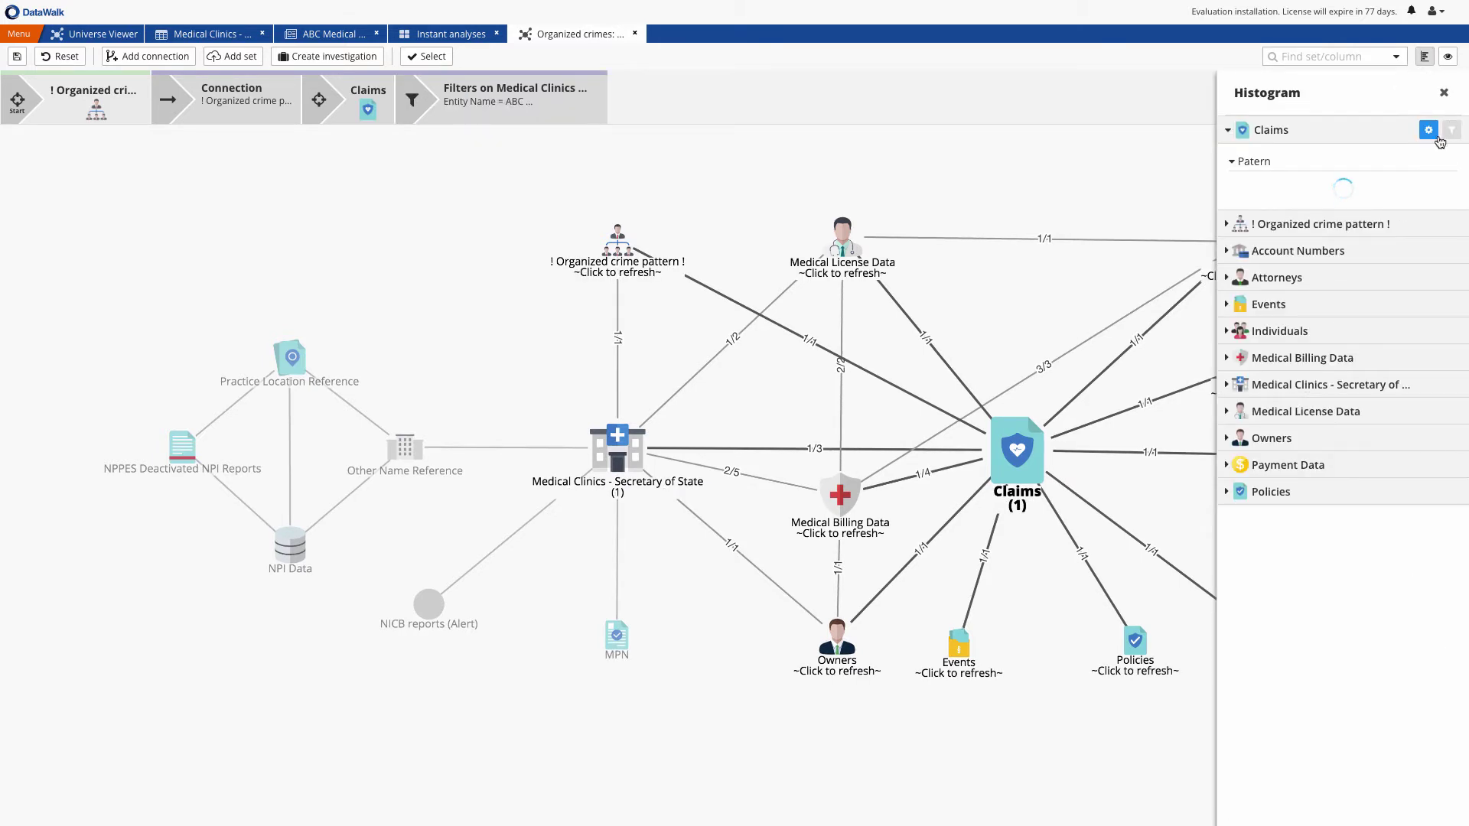
click(1444, 92)
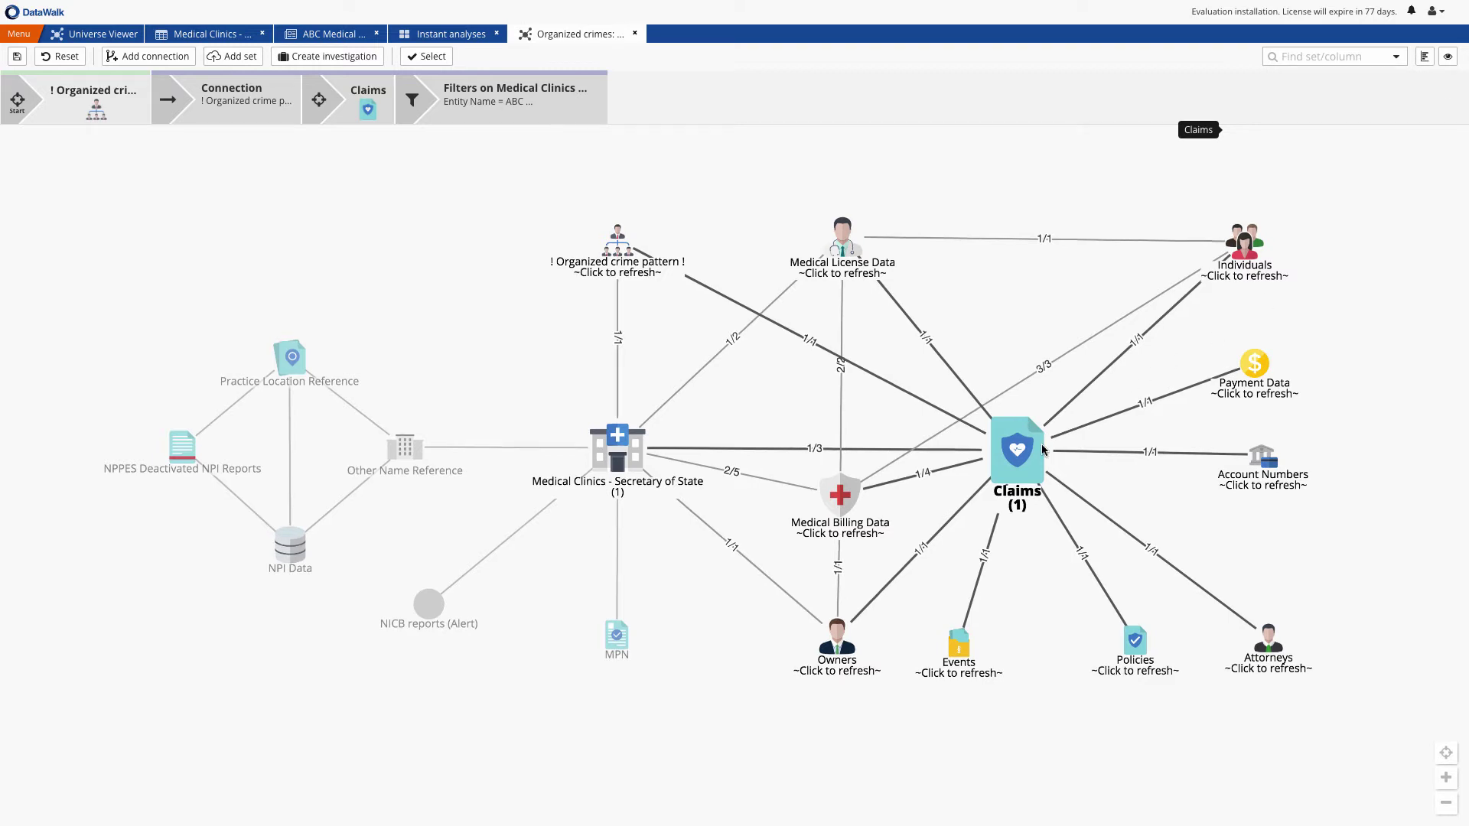
click(1017, 451)
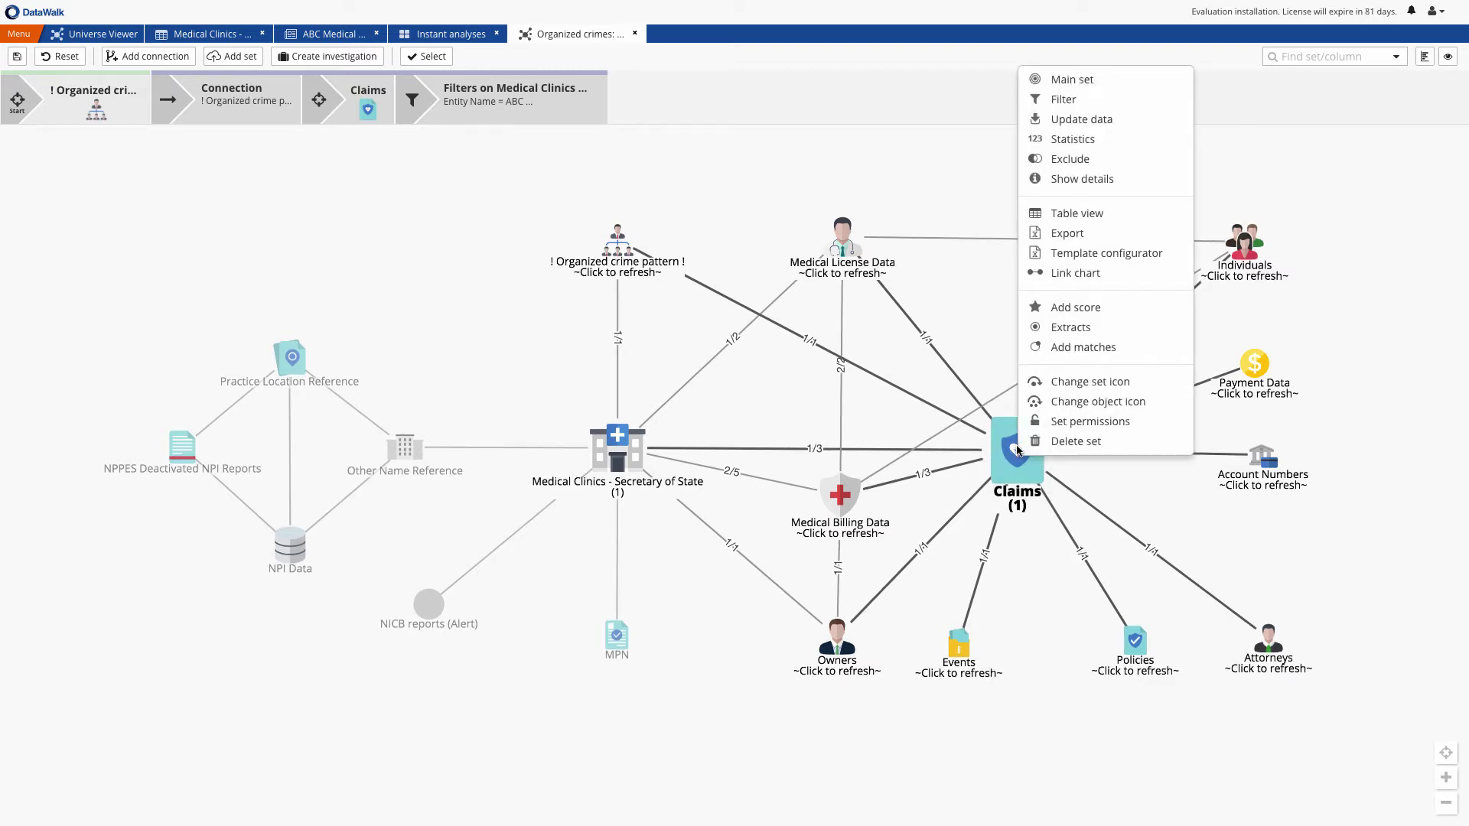
click(1082, 273)
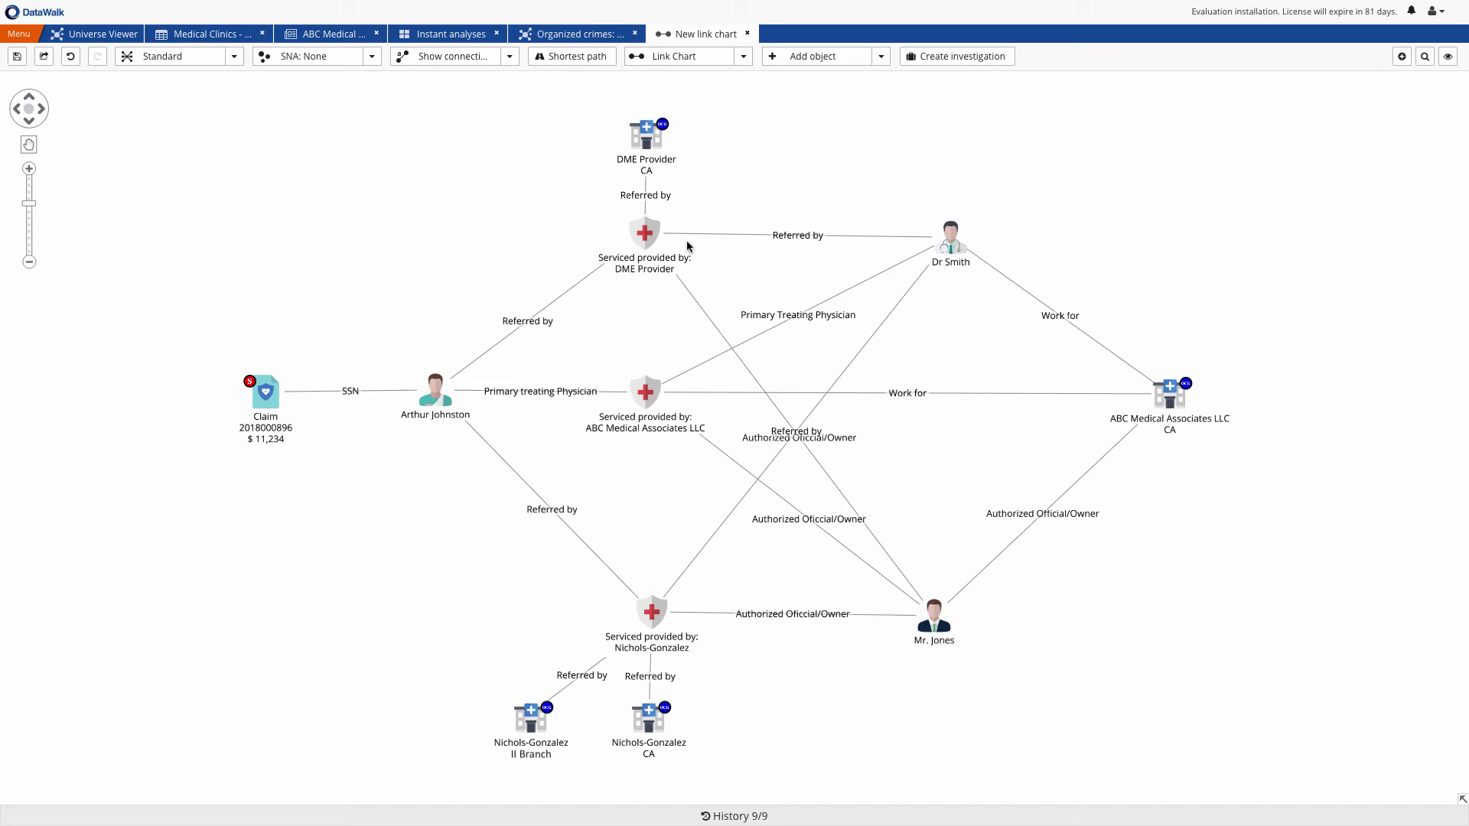
Display the link chart as Icons on map and pan to show San Diego and Tucson
click(745, 58)
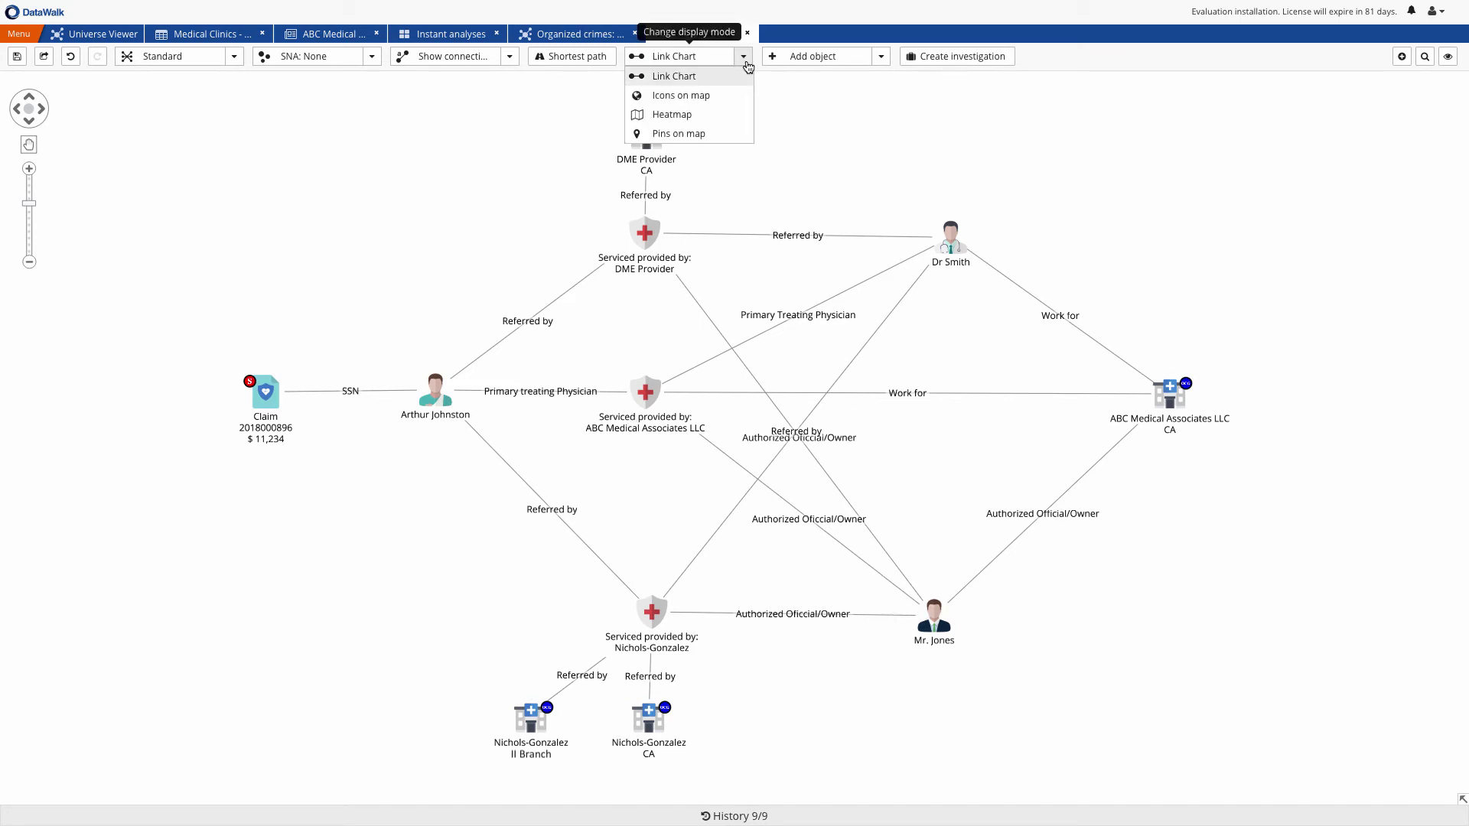
click(685, 97)
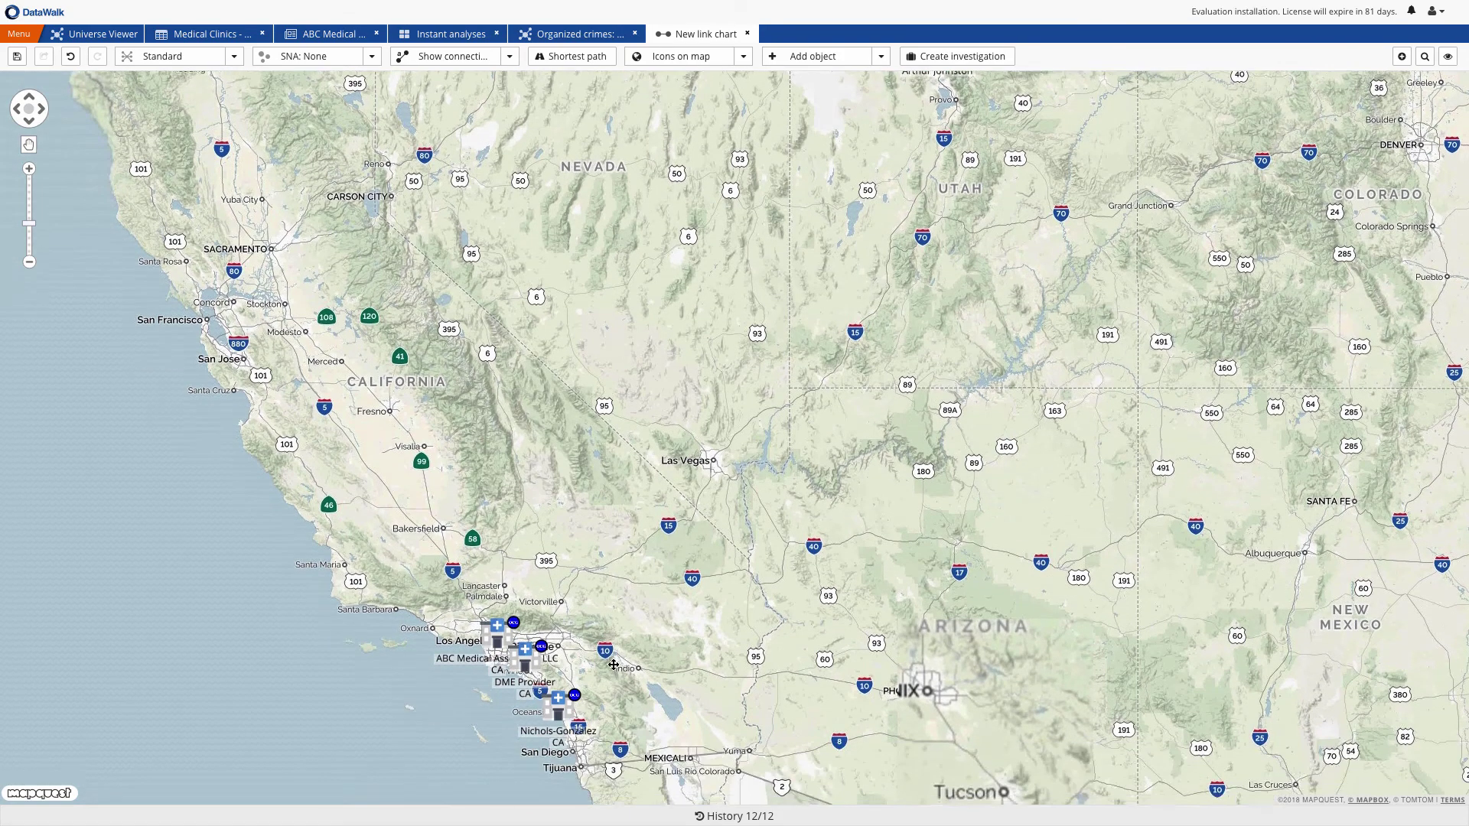
drag(614, 733, 591, 666)
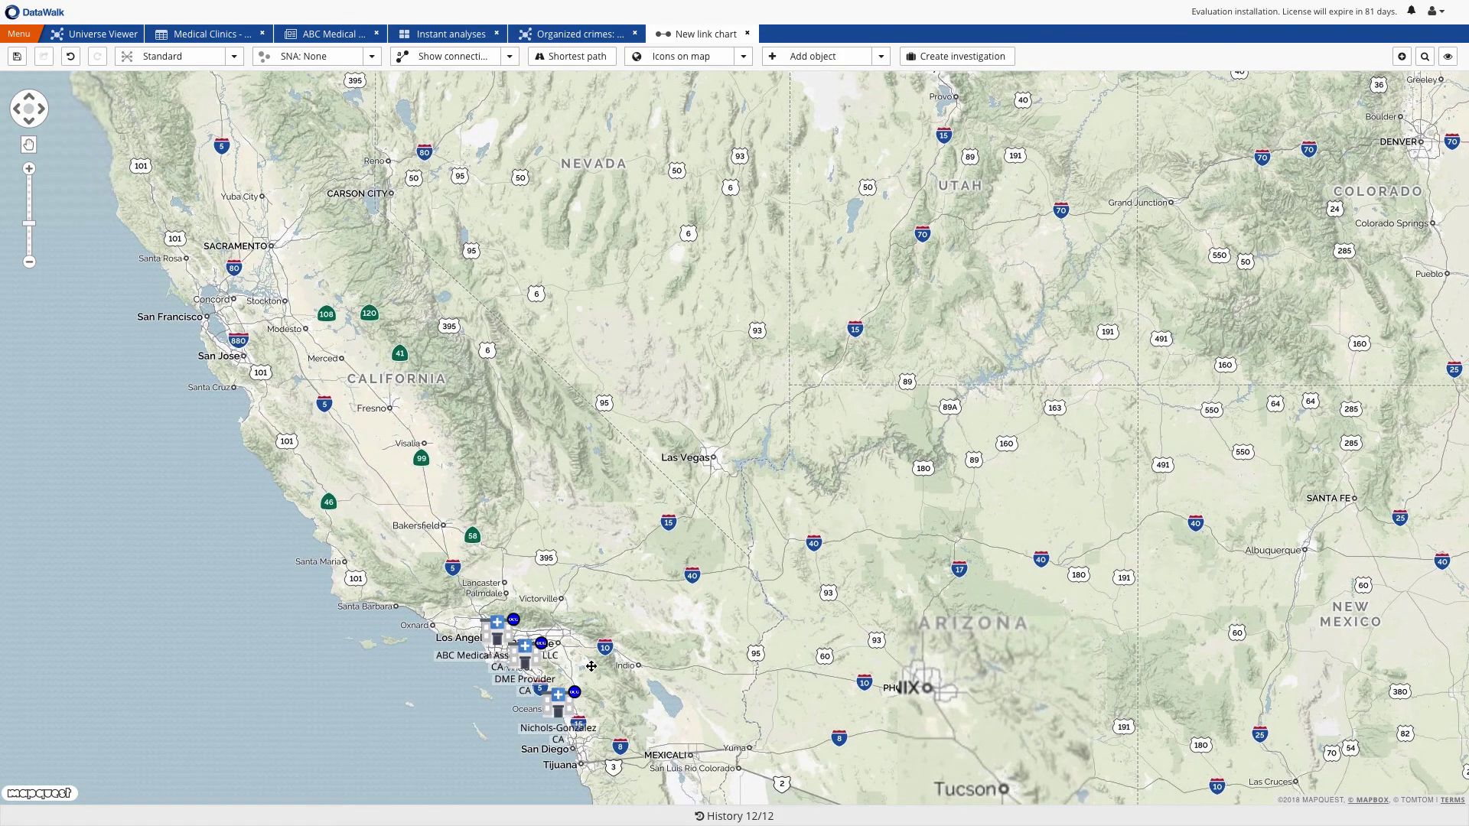